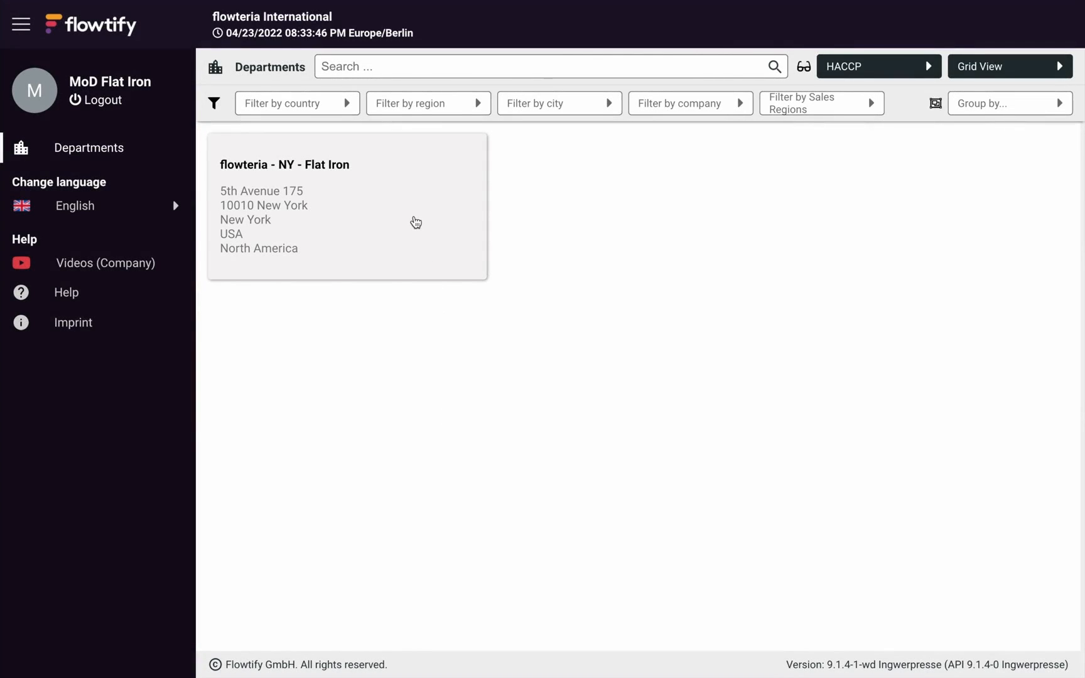
- Open the checklists of the flowteria - NY - Flat Iron department and start installing the Cooling Temperatures checklist
left_click(416, 222)
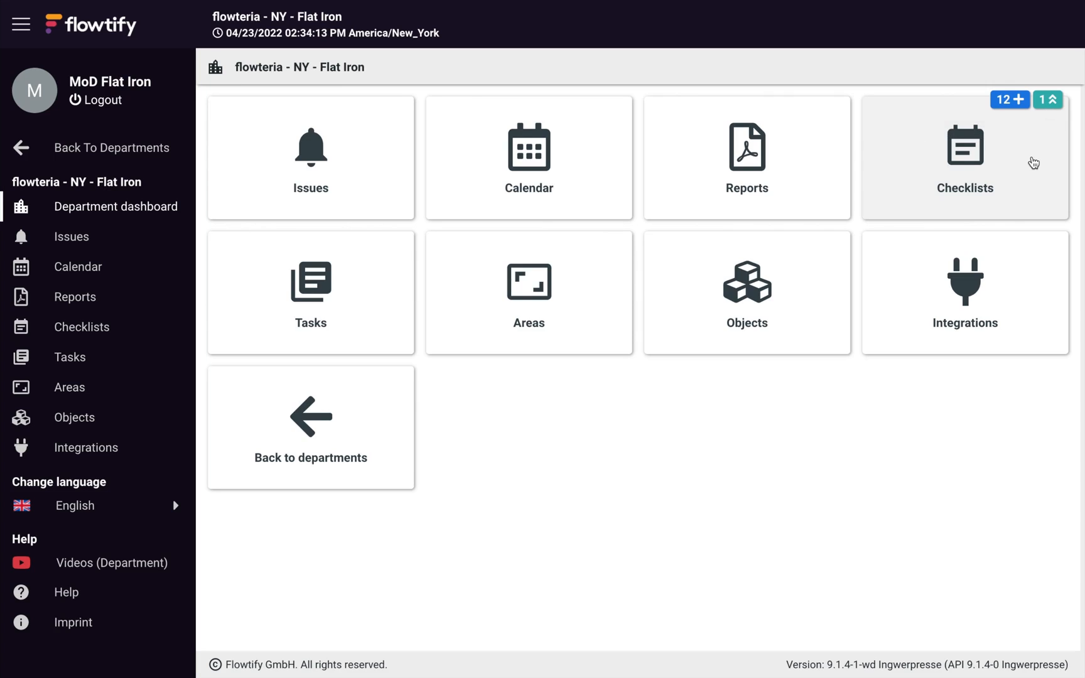
left_click(963, 152)
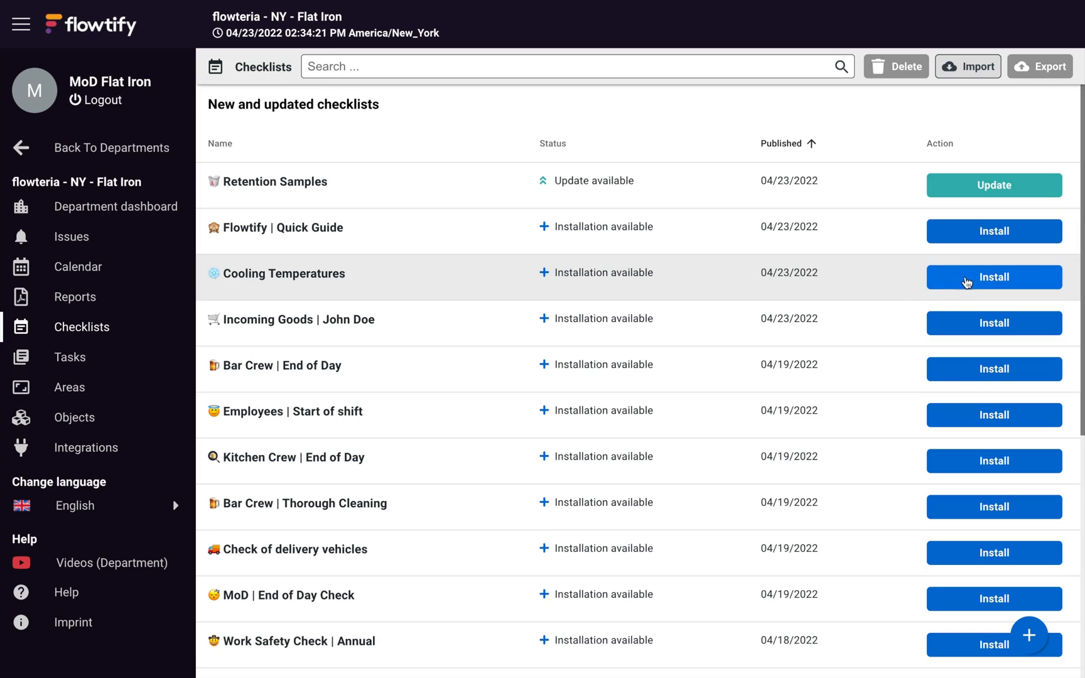
left_click(967, 281)
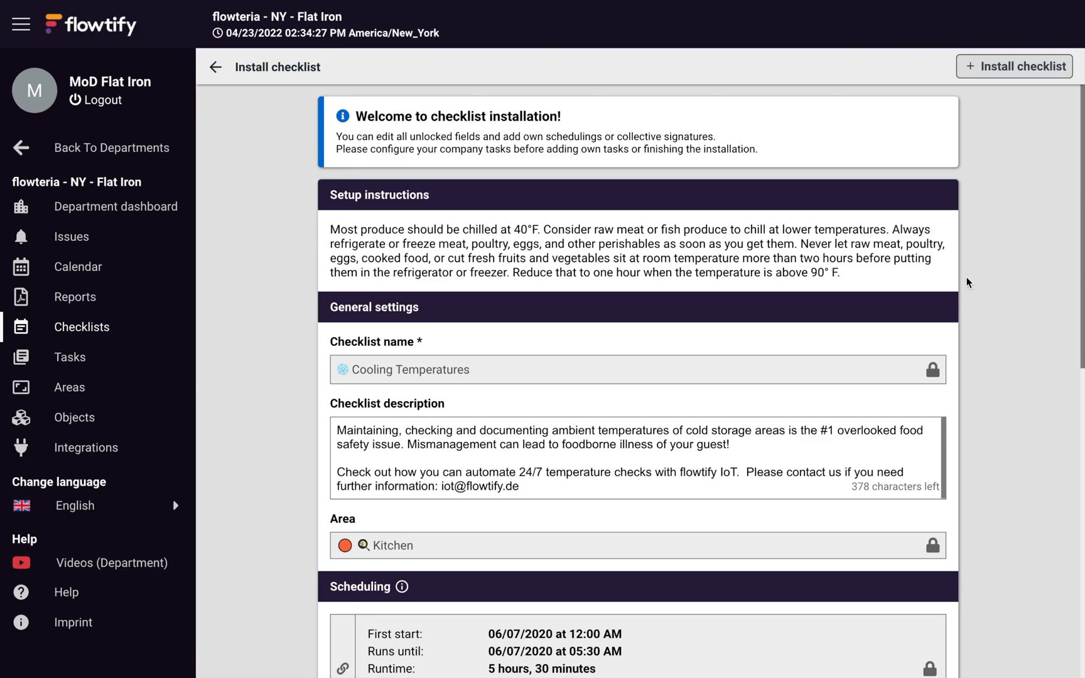
- Delete the paragraph about automating 24/7 temperature checks with flowtify IoT from the checklist description, including the blank lines before it
scroll(967, 277, "down", 2)
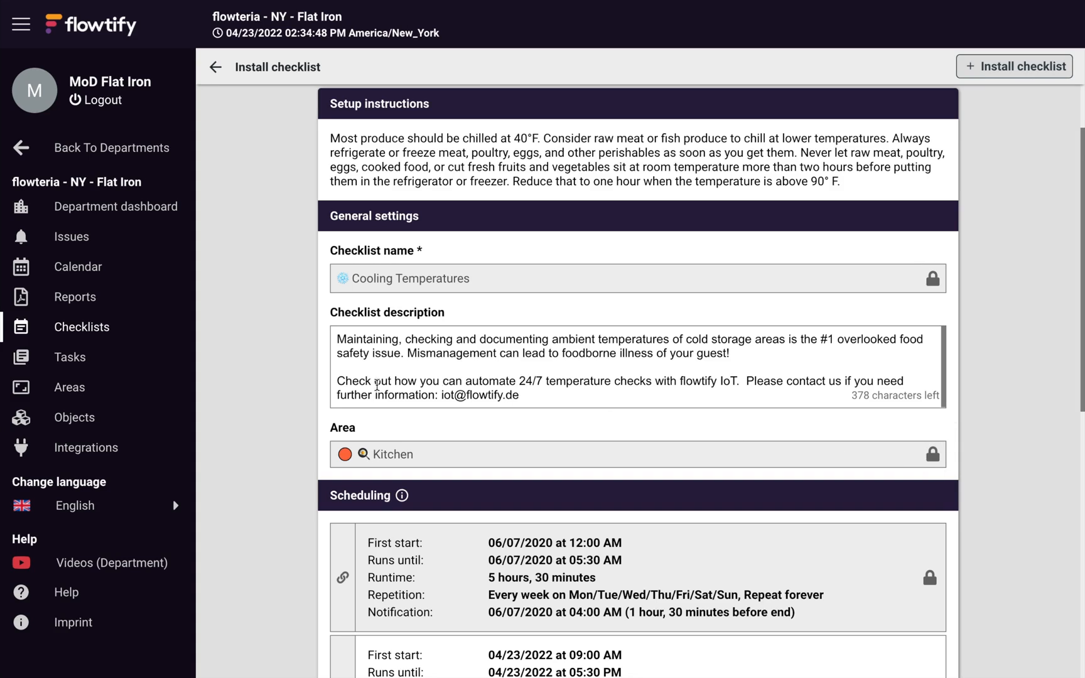
left_click_drag(339, 382, 519, 396)
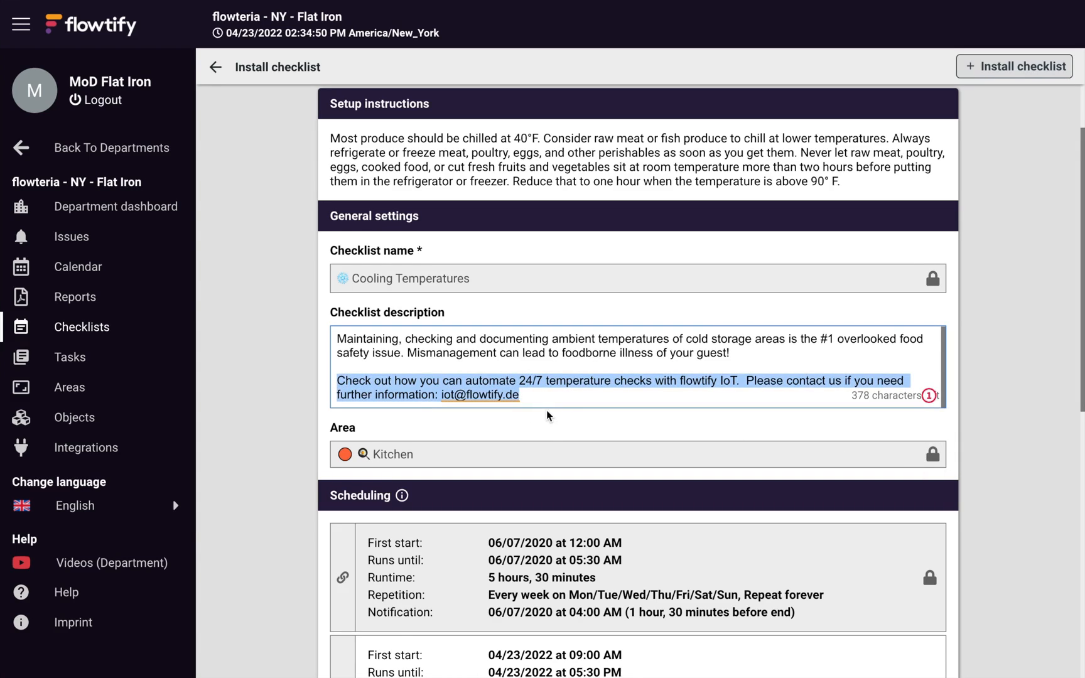
key("BackSpace")
key("BackSpace")
key("BackSpace")
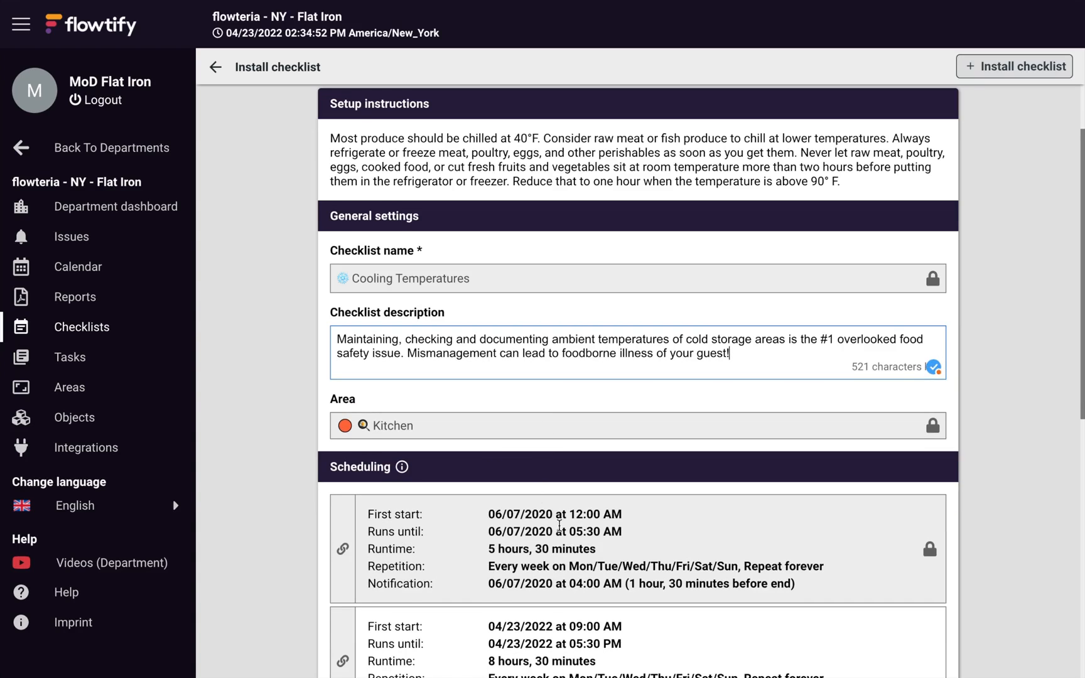
- Set the repetition of the unlocked 04/23/2022 scheduling to Doesn't repeat and save it
scroll(558, 525, "down", 4)
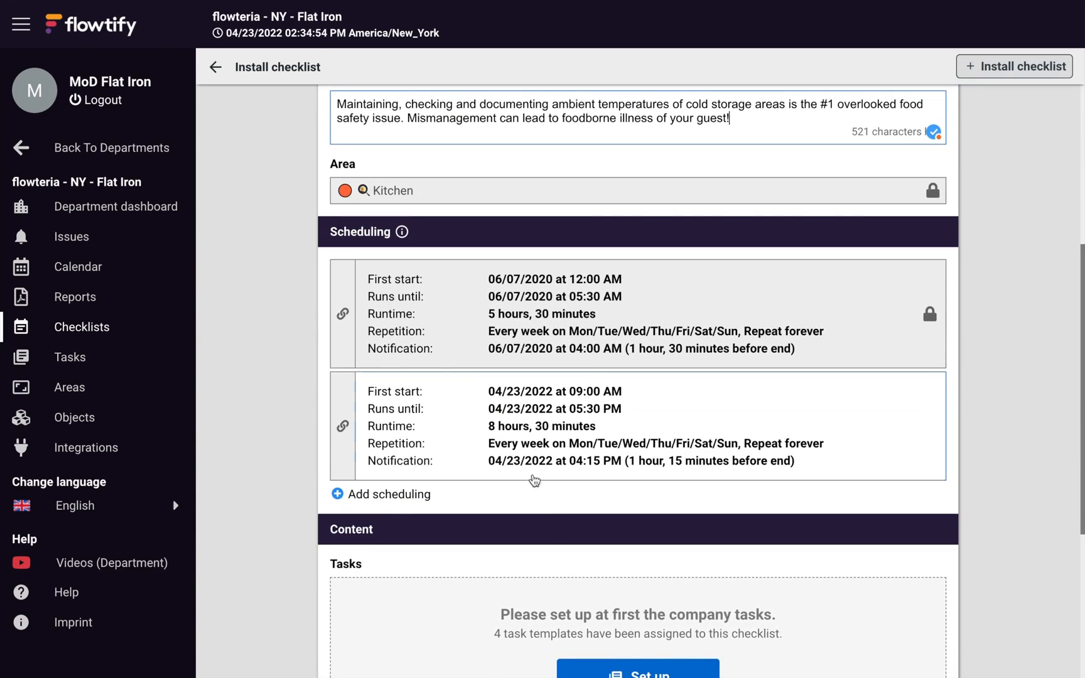
left_click(470, 414)
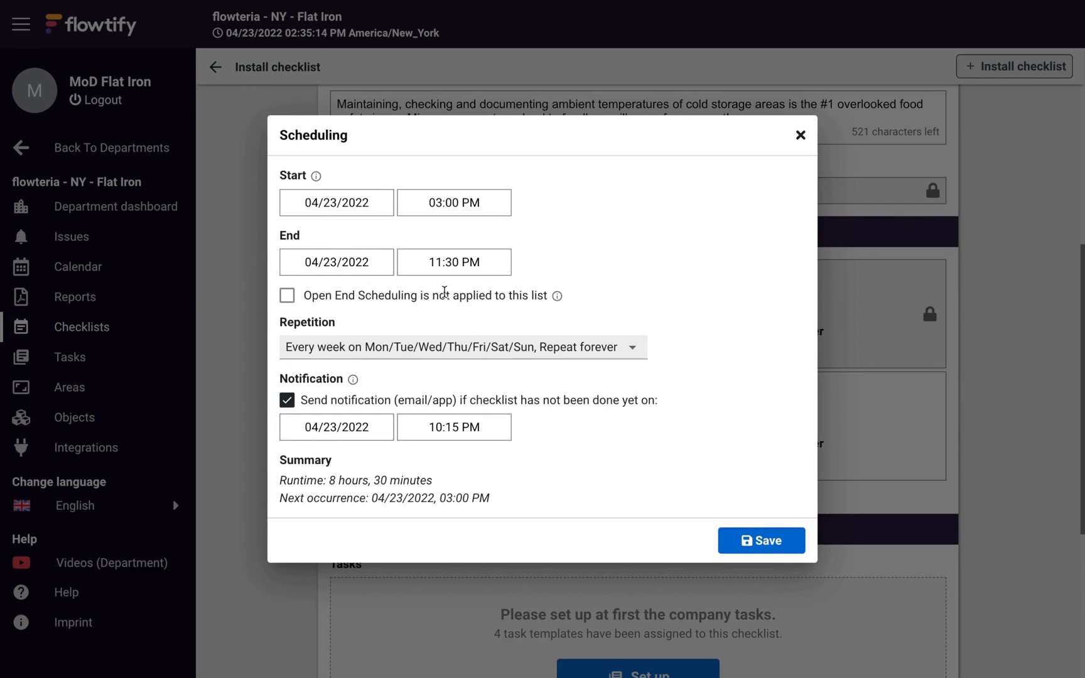
left_click(438, 269)
left_click(413, 232)
left_click(418, 212)
left_click(413, 209)
left_click(334, 350)
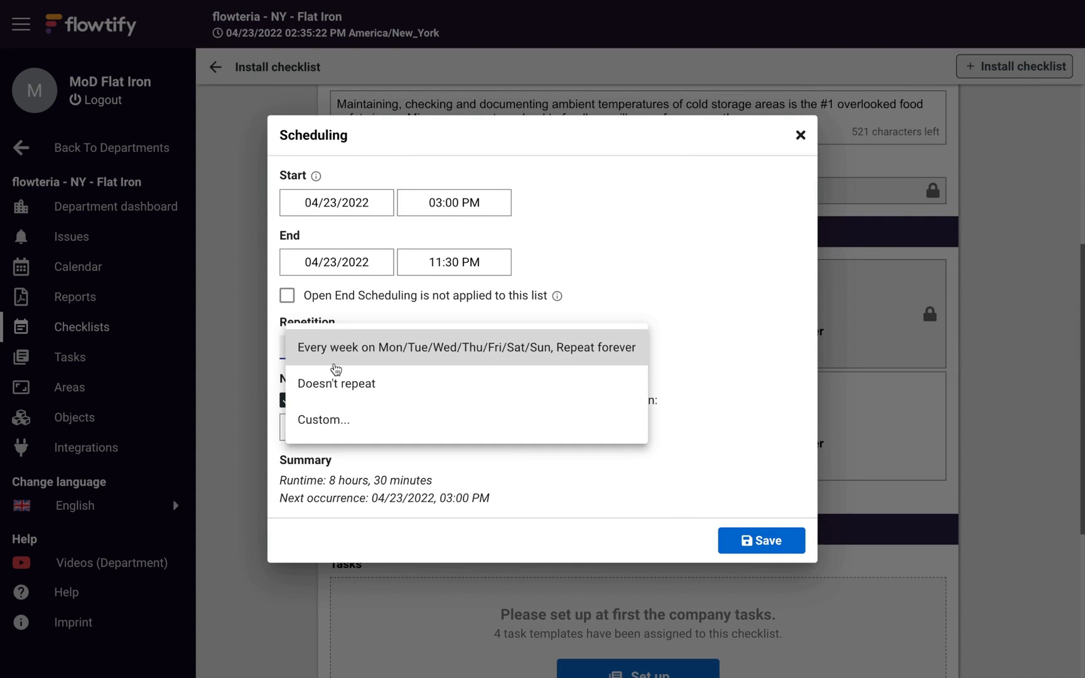
left_click(373, 384)
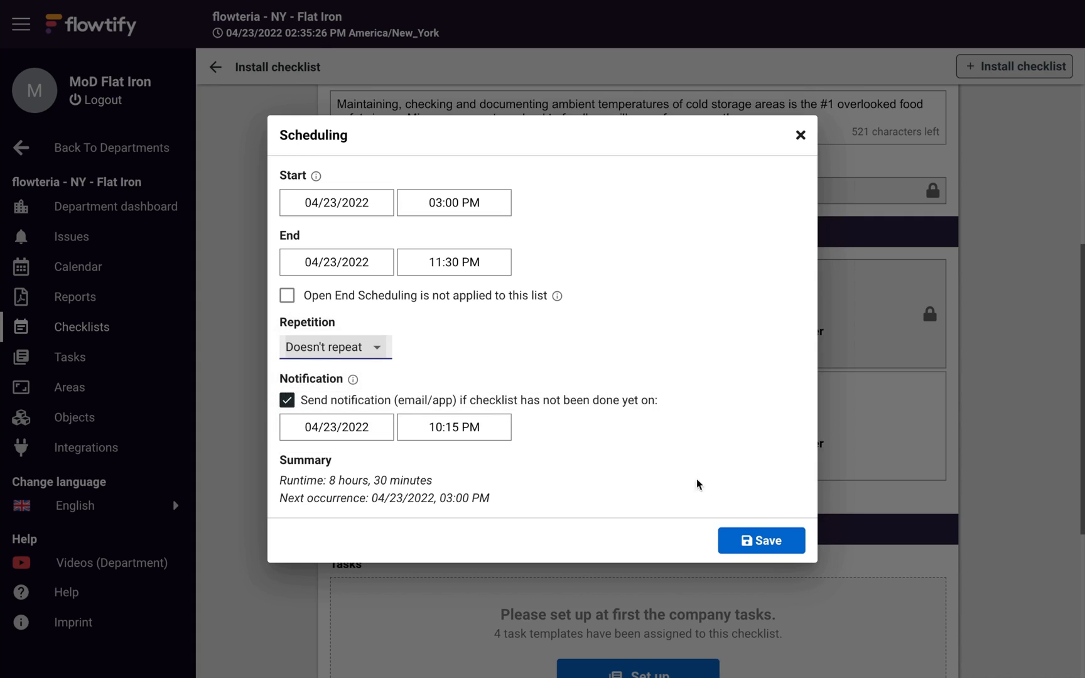
left_click(769, 541)
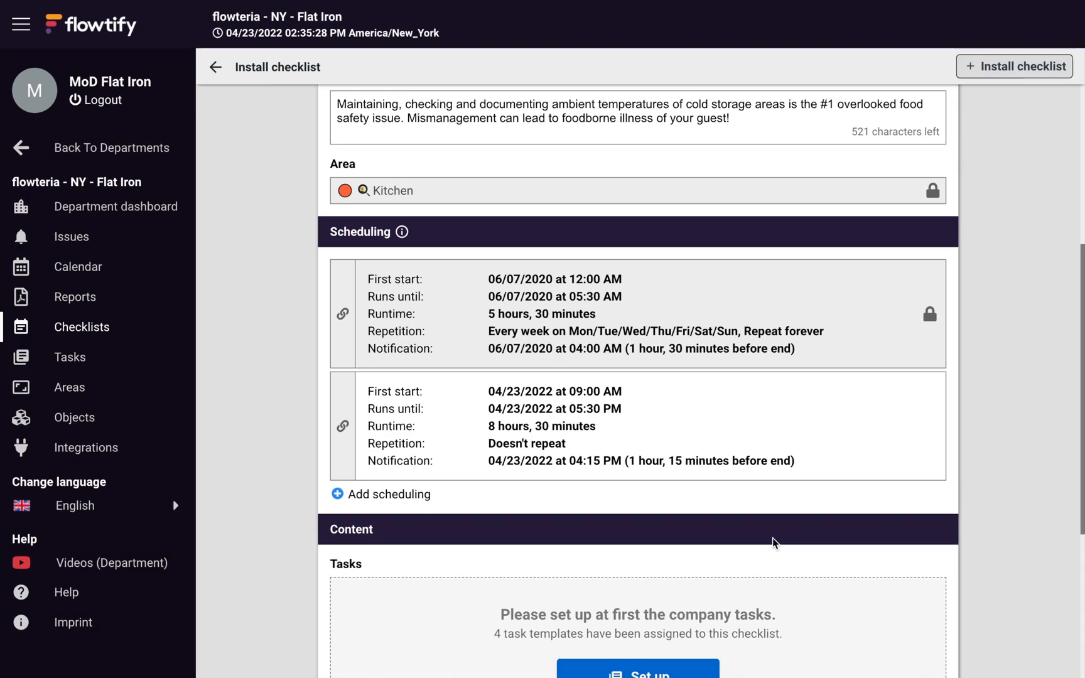
- Set up the company tasks with no tasks for the + 34°F template and three tasks for the 0°F template
scroll(773, 537, "down", 5)
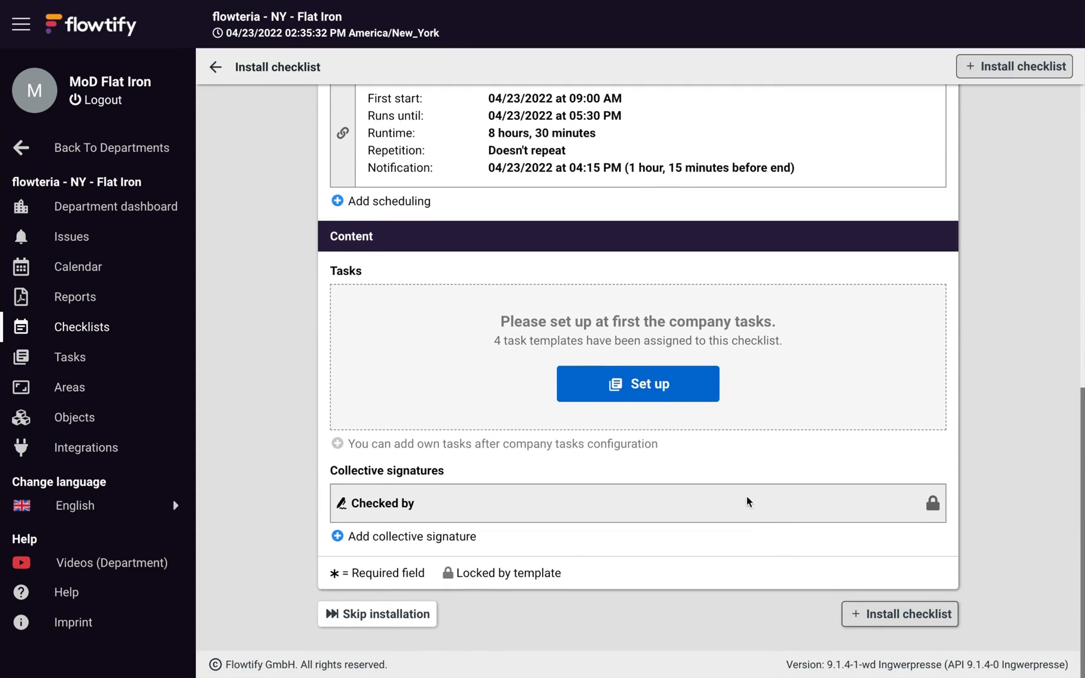
left_click(684, 387)
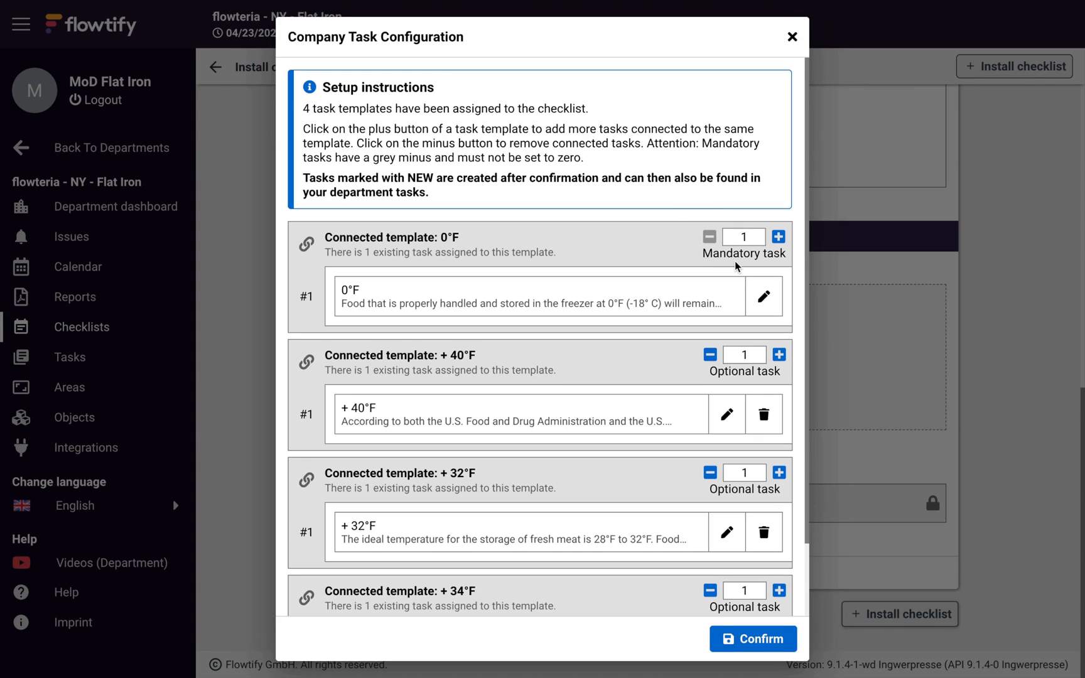
left_click(710, 591)
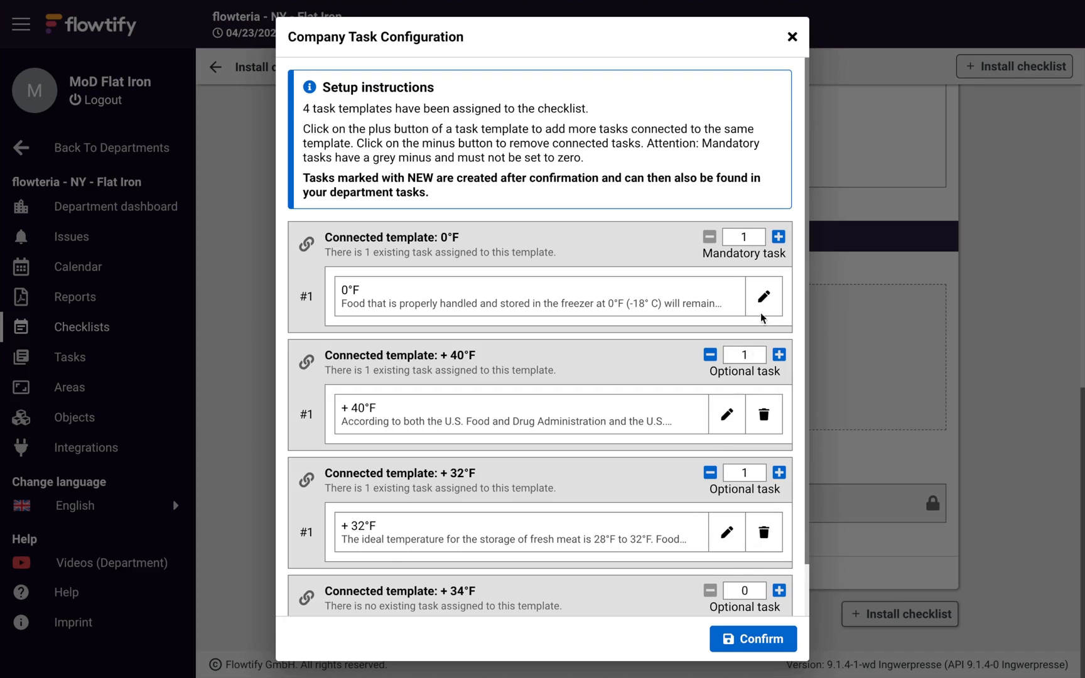
left_click(778, 240)
left_click(775, 241)
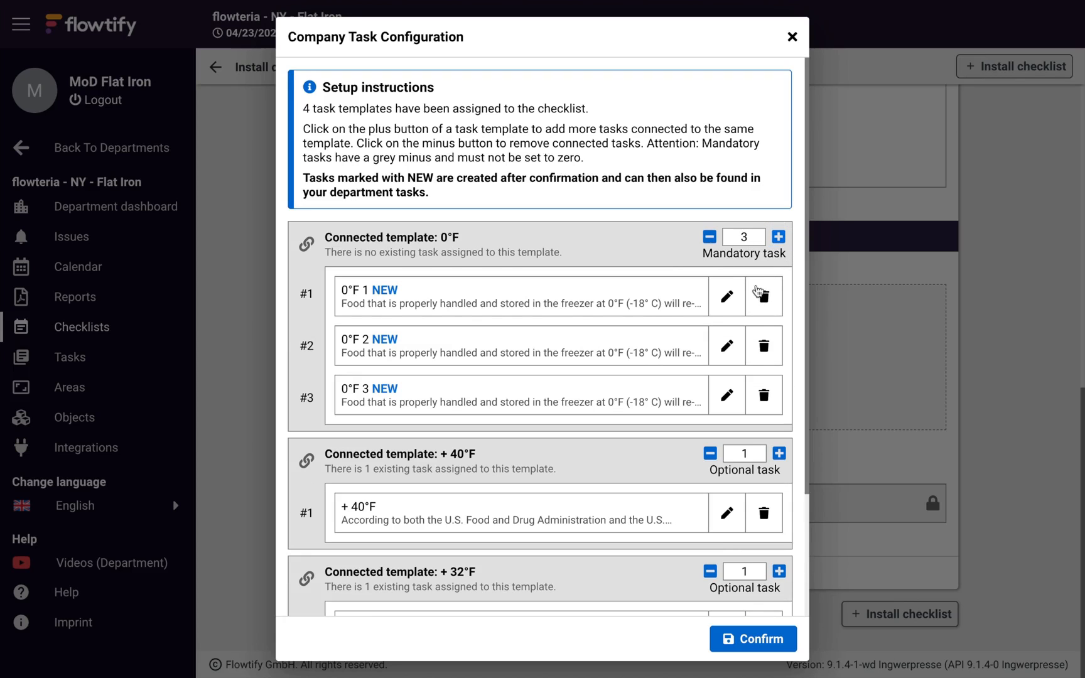
- Name the first 0°F task "Walk in Freezer" and save it
left_click(727, 305)
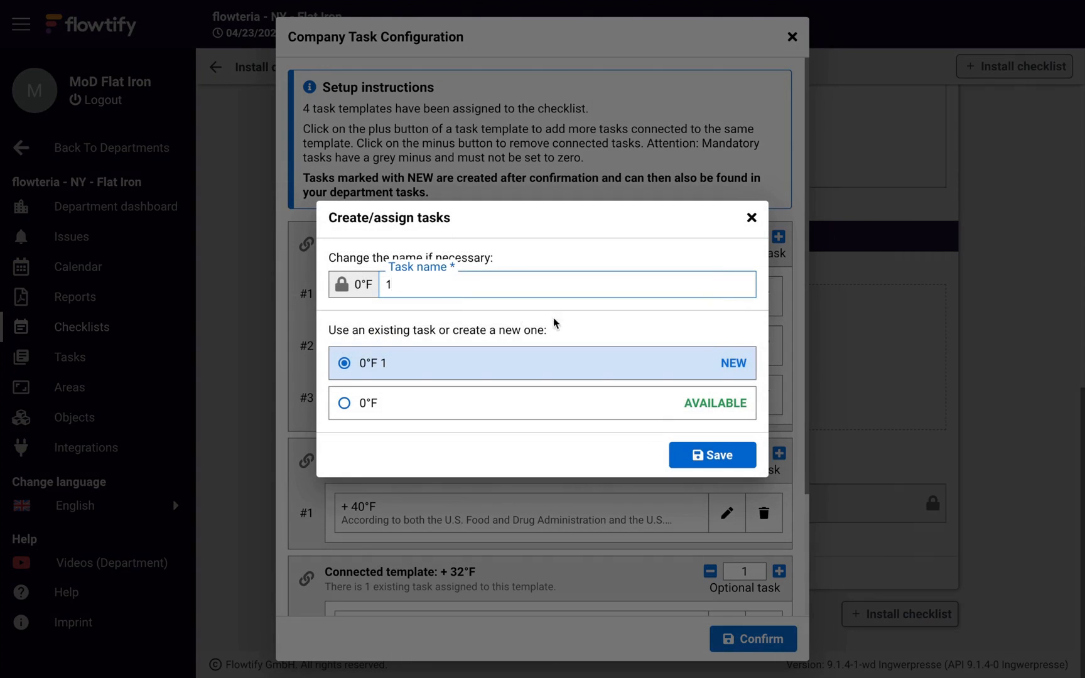
double_click(448, 288)
type("Walk in Freezer")
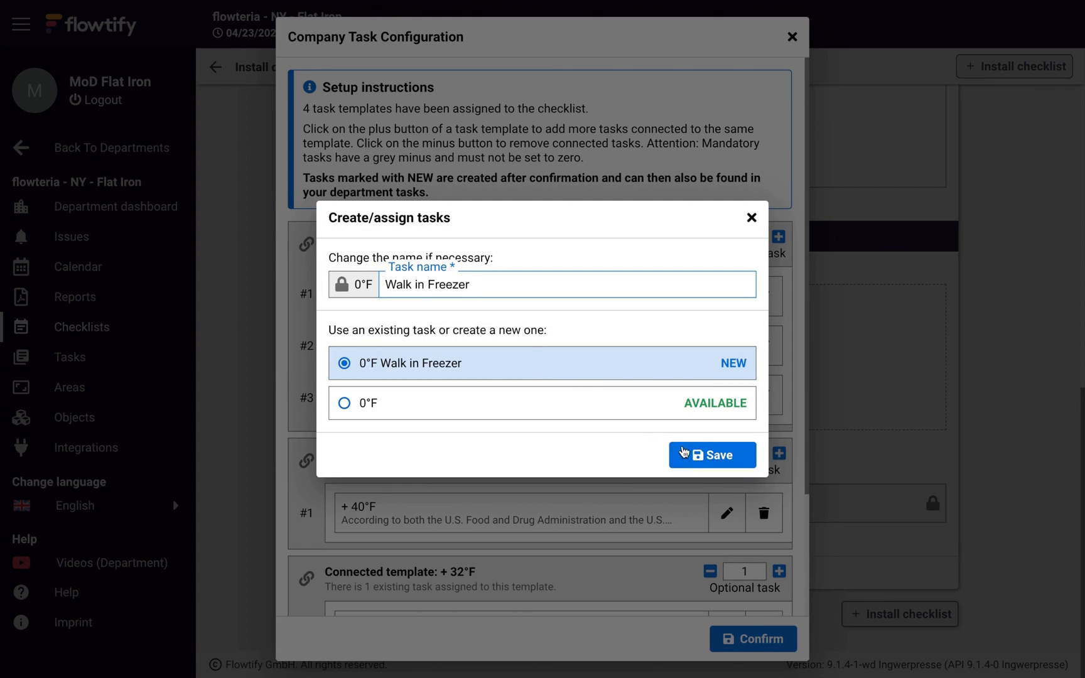
left_click(713, 455)
- Name the second 0°F task "Kitchen left" and save it
left_click(727, 345)
double_click(414, 281)
type("Kitchen left")
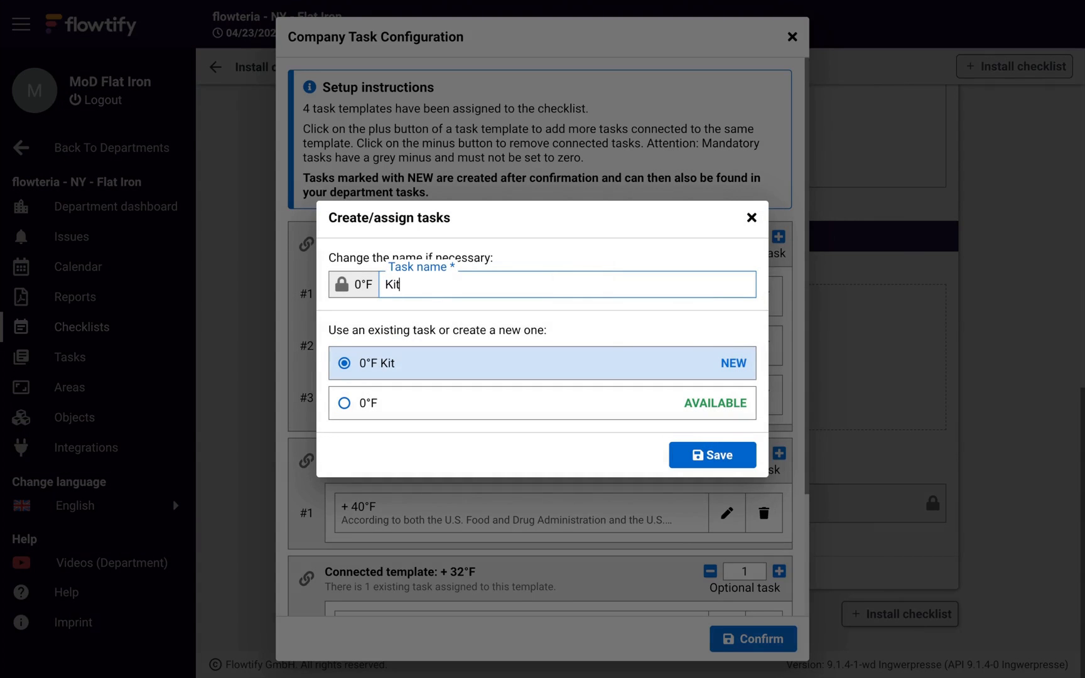
left_click(713, 456)
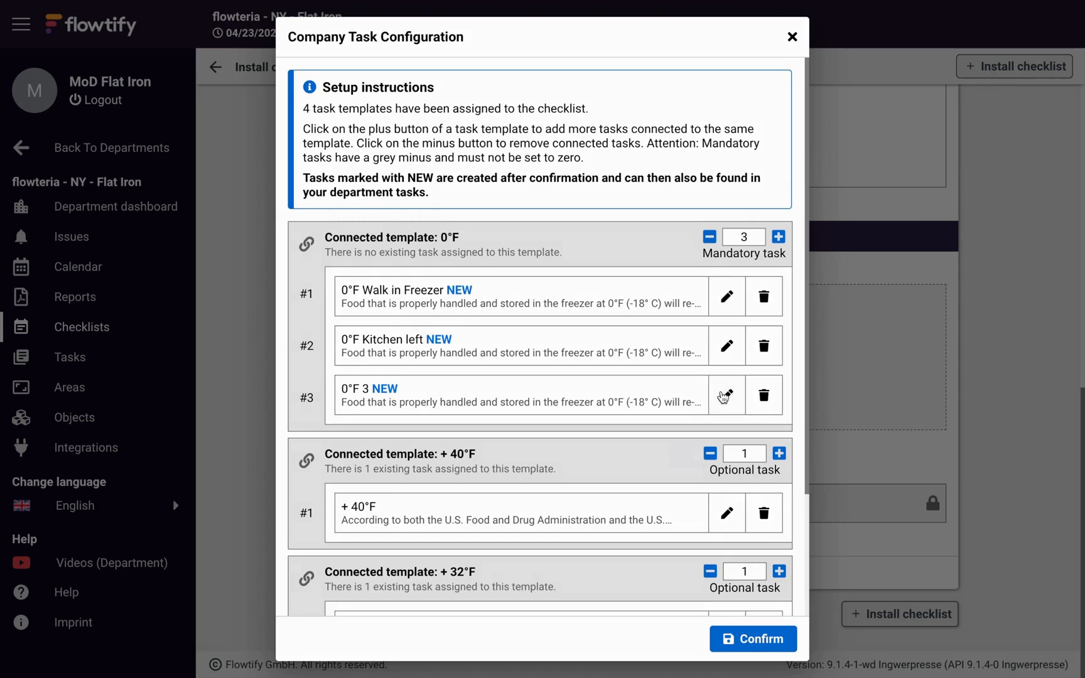
- Name the third 0°F task "Kitchen right" and save it
left_click(725, 398)
double_click(435, 289)
type("Kitchen right")
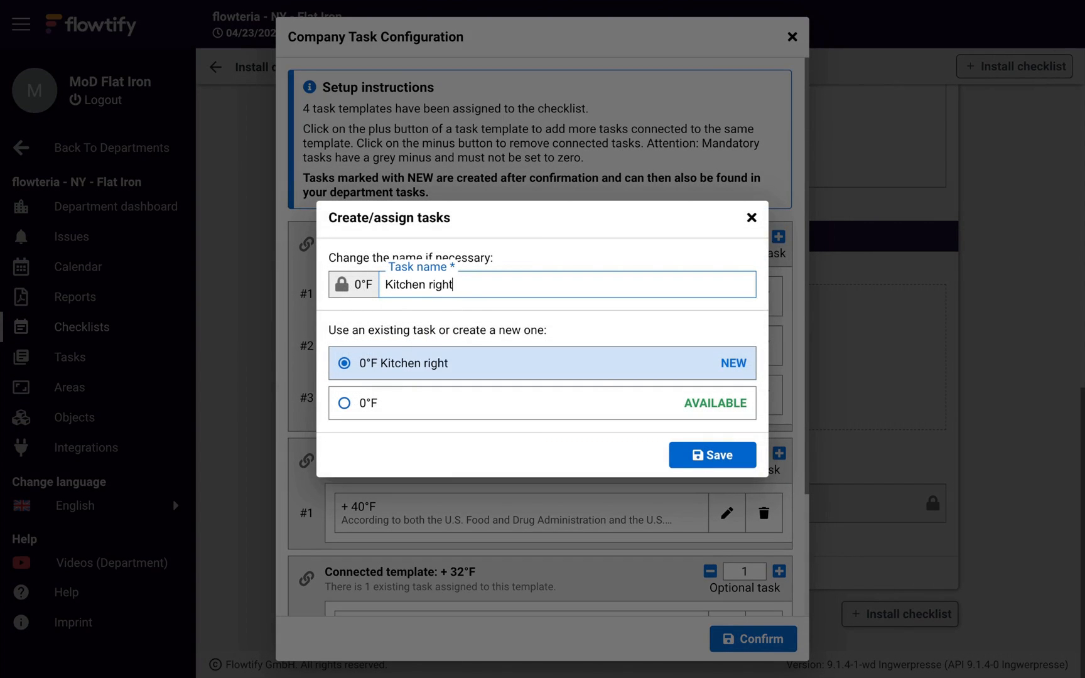
left_click(698, 455)
- Name the + 40°F task "Dairy" and confirm the company task configuration
left_click(727, 513)
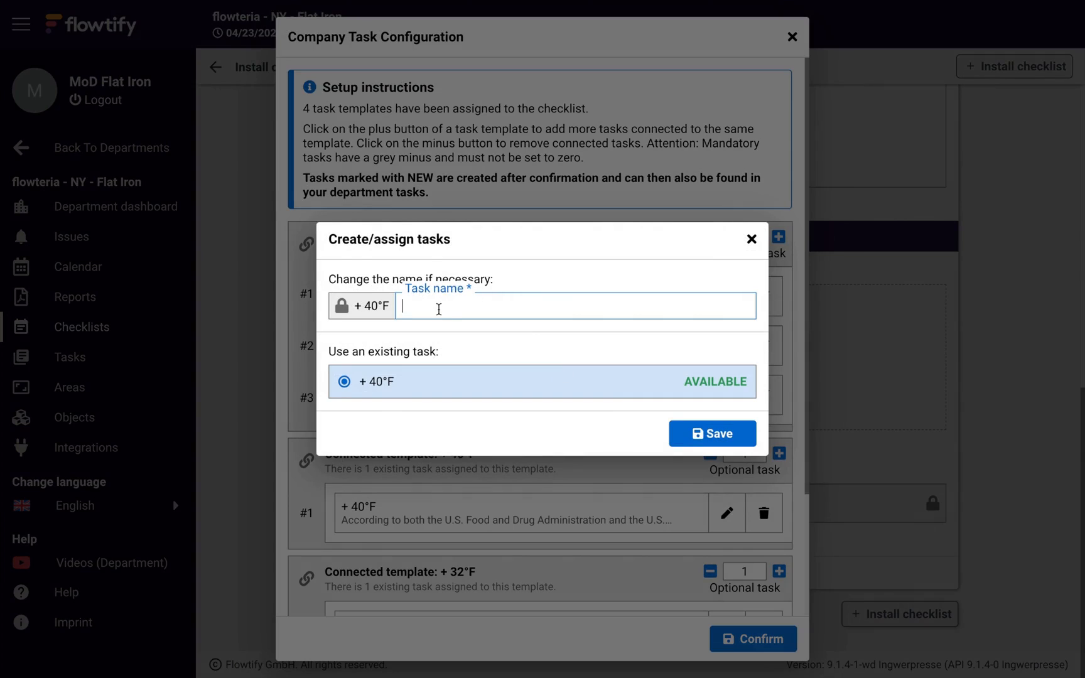
type("Dairy")
left_click(693, 456)
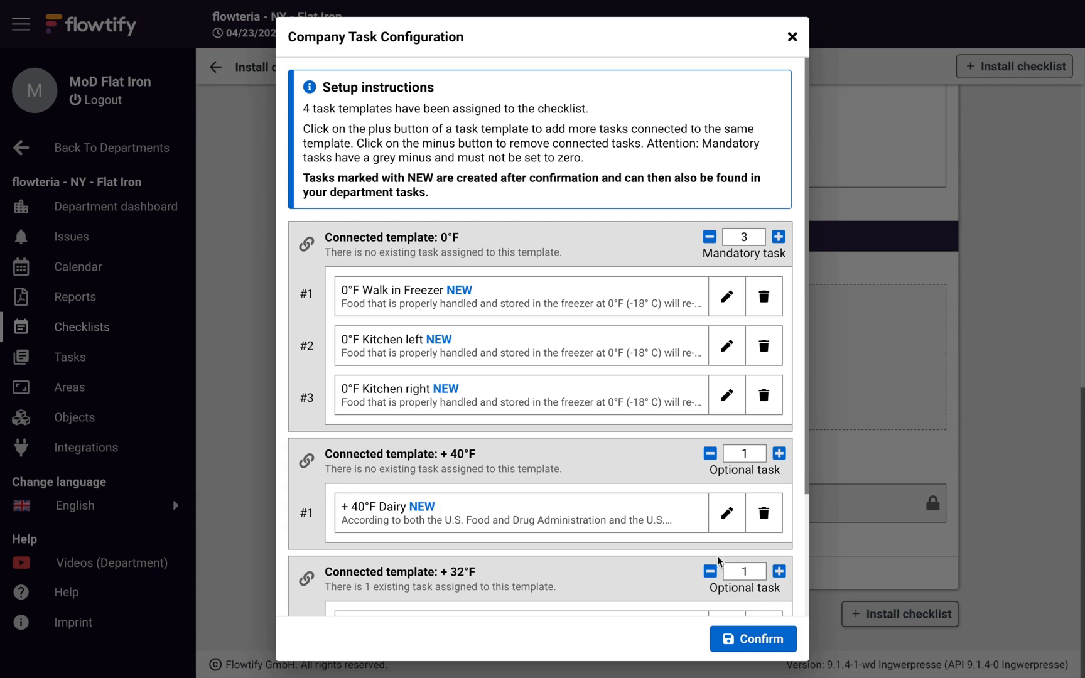
left_click(759, 639)
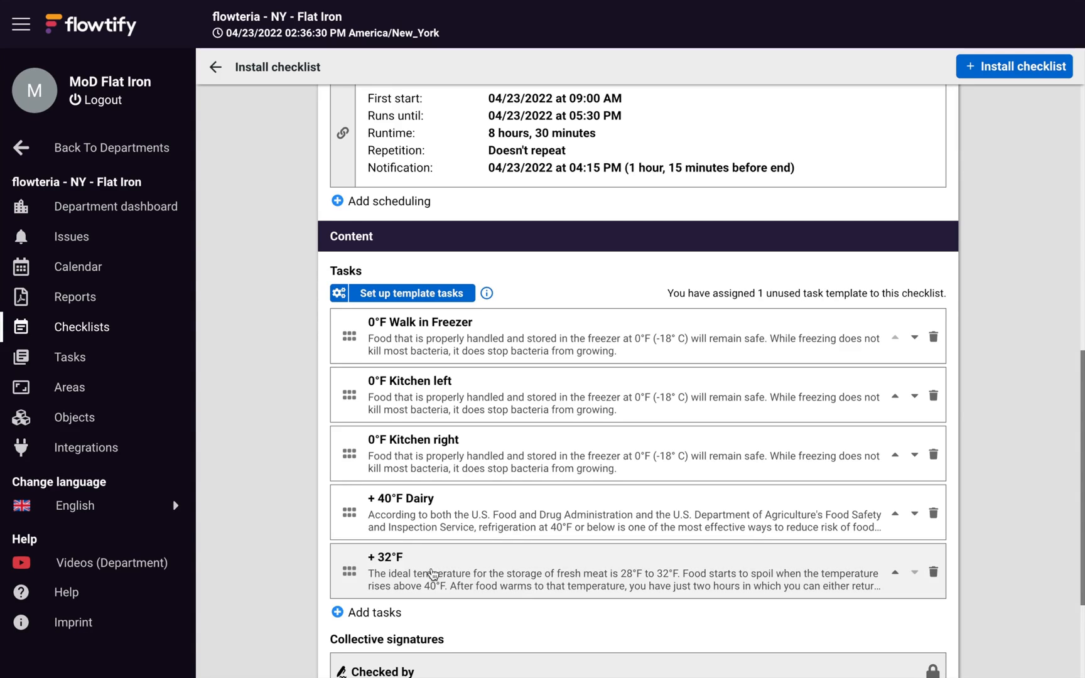
- Move the + 40°F Dairy task to the top of the task list and install the checklist
left_click_drag(349, 513, 347, 320)
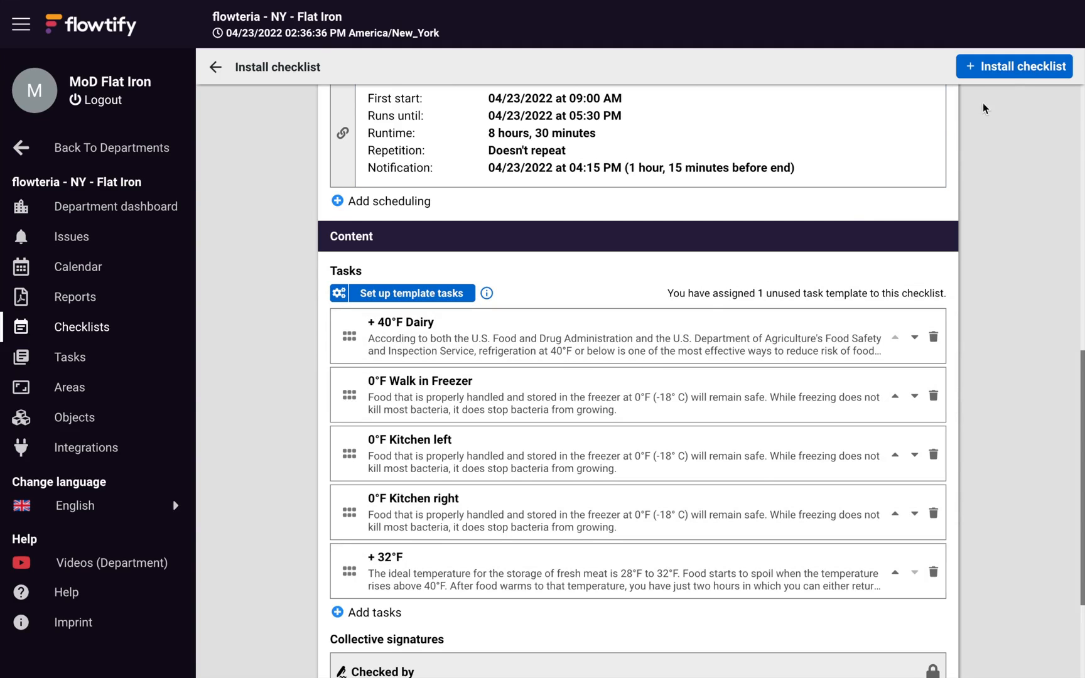
left_click(1021, 70)
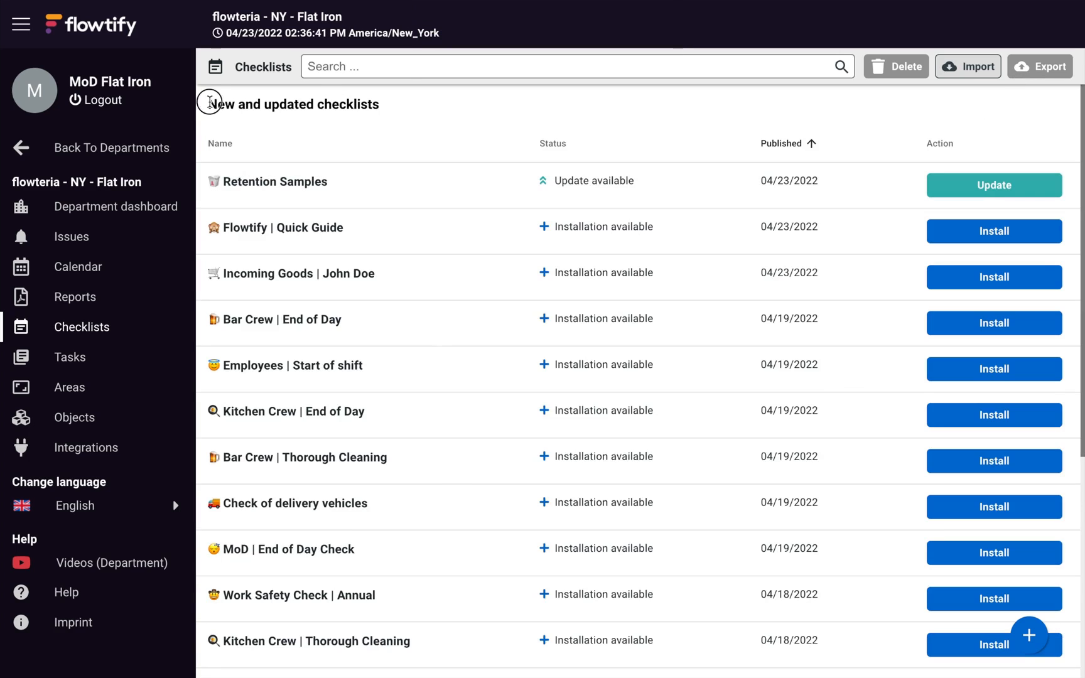
- Review the new and updated checklists and the checklists available in flowteria - NY - Flat Iron
left_click_drag(207, 103, 385, 102)
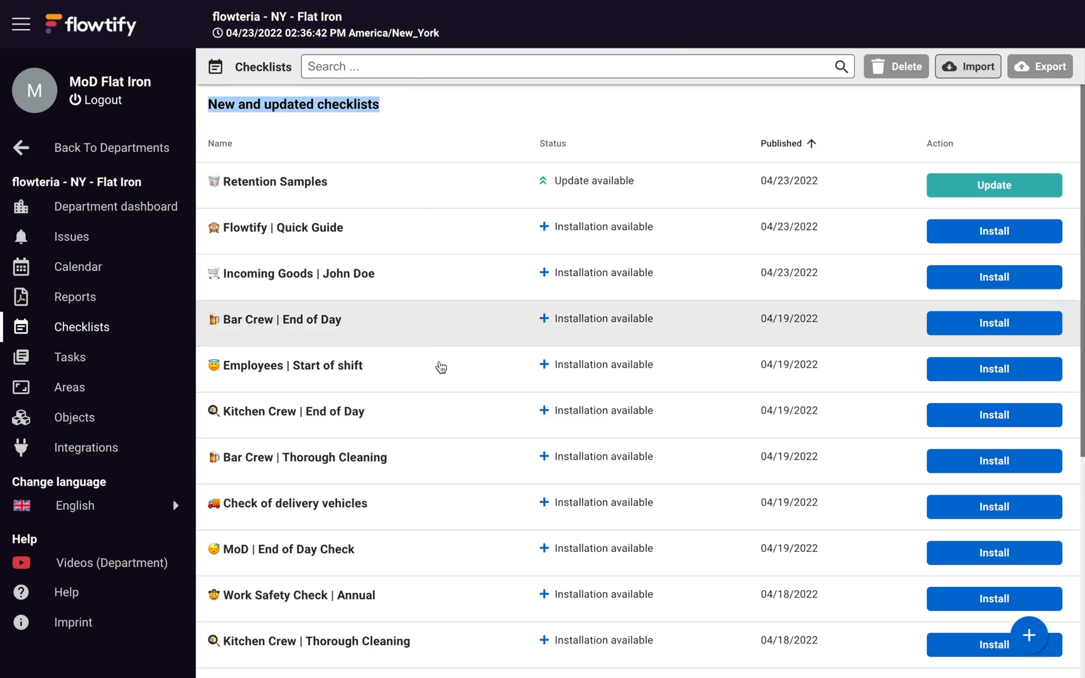
scroll(443, 423, "down", 2)
scroll(443, 424, "down", 5)
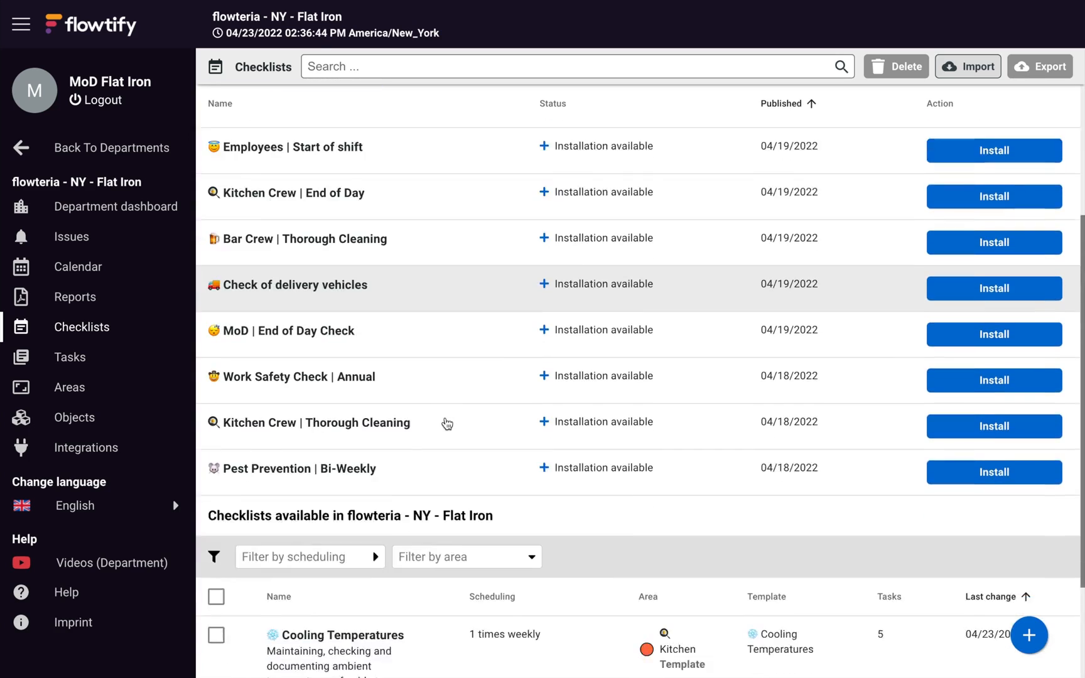
double_click(232, 375)
left_click_drag(231, 376, 501, 380)
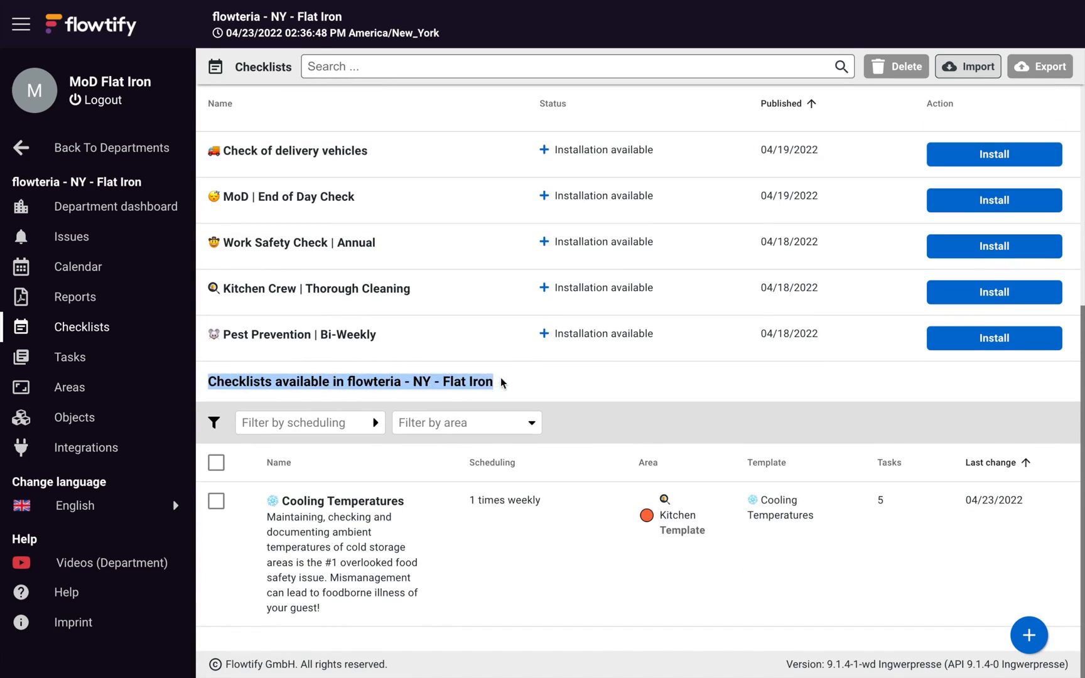
left_click(523, 381)
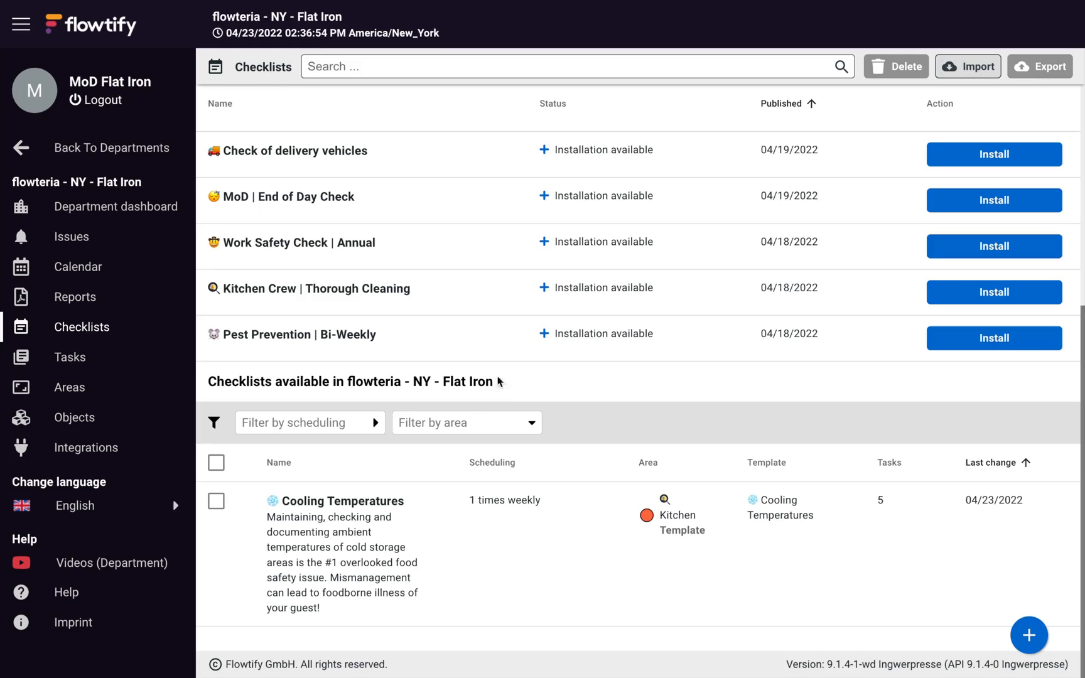
- Check the Cooling Temperatures checklist in the calendar for April 25 – May 01, including its + 40°F Dairy task details
left_click(60, 272)
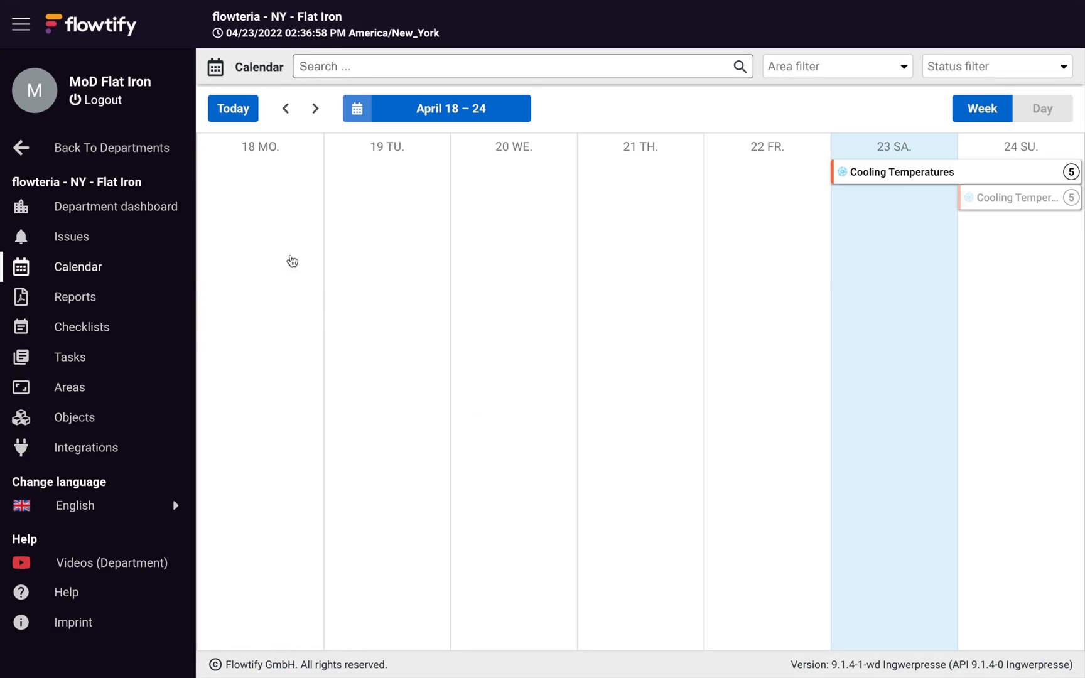
left_click(316, 109)
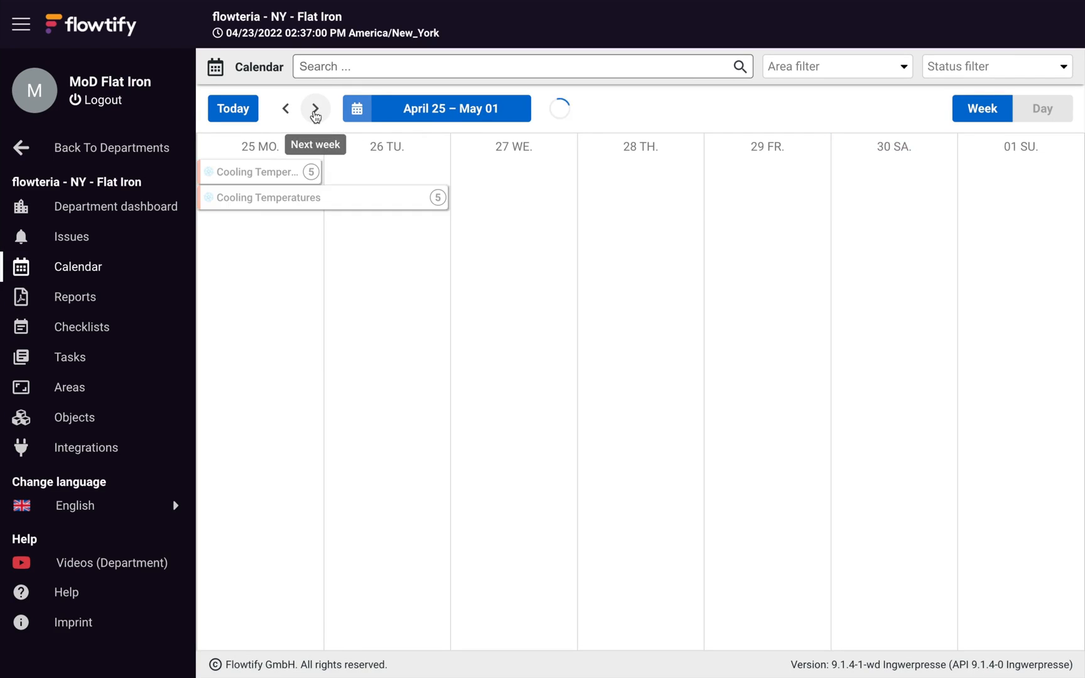
left_click(268, 178)
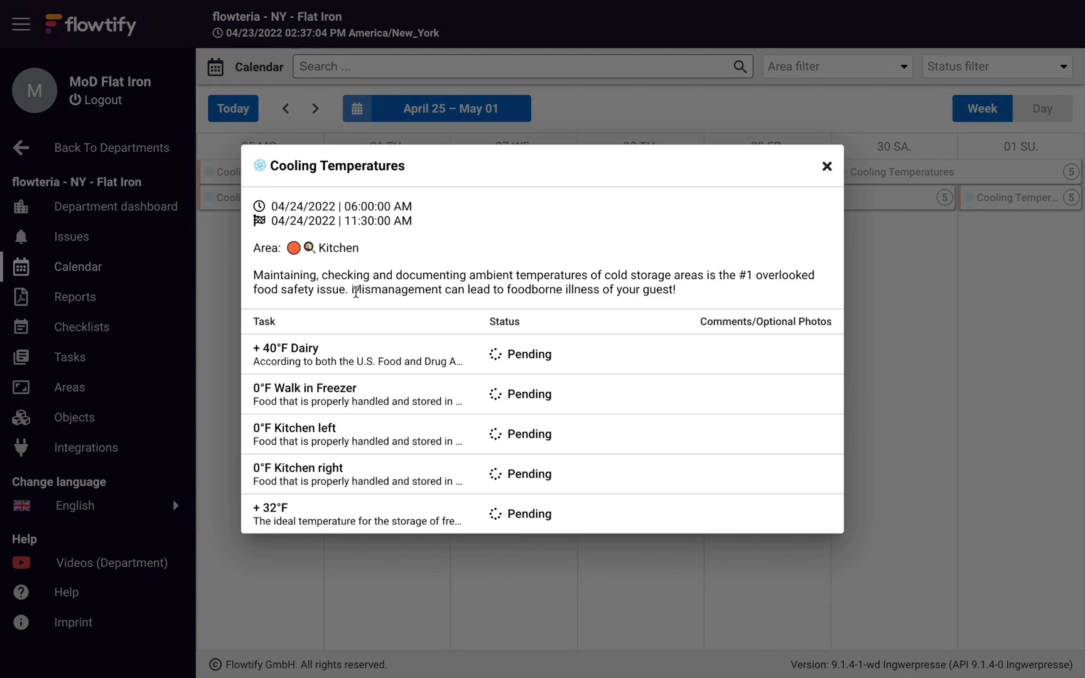
left_click(377, 355)
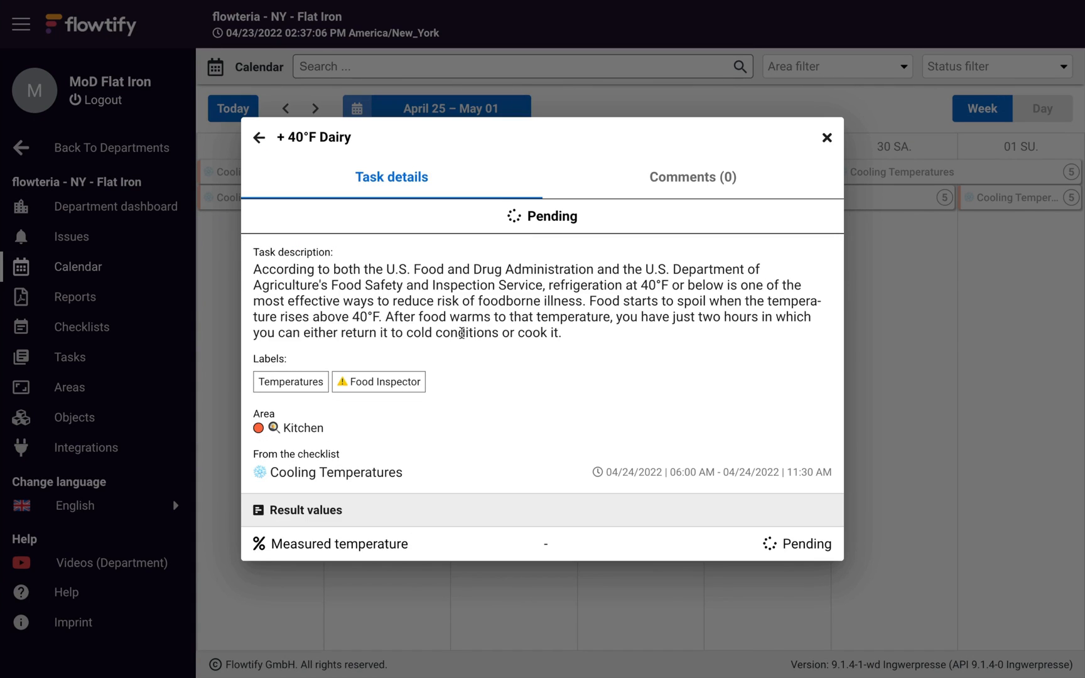
left_click(827, 137)
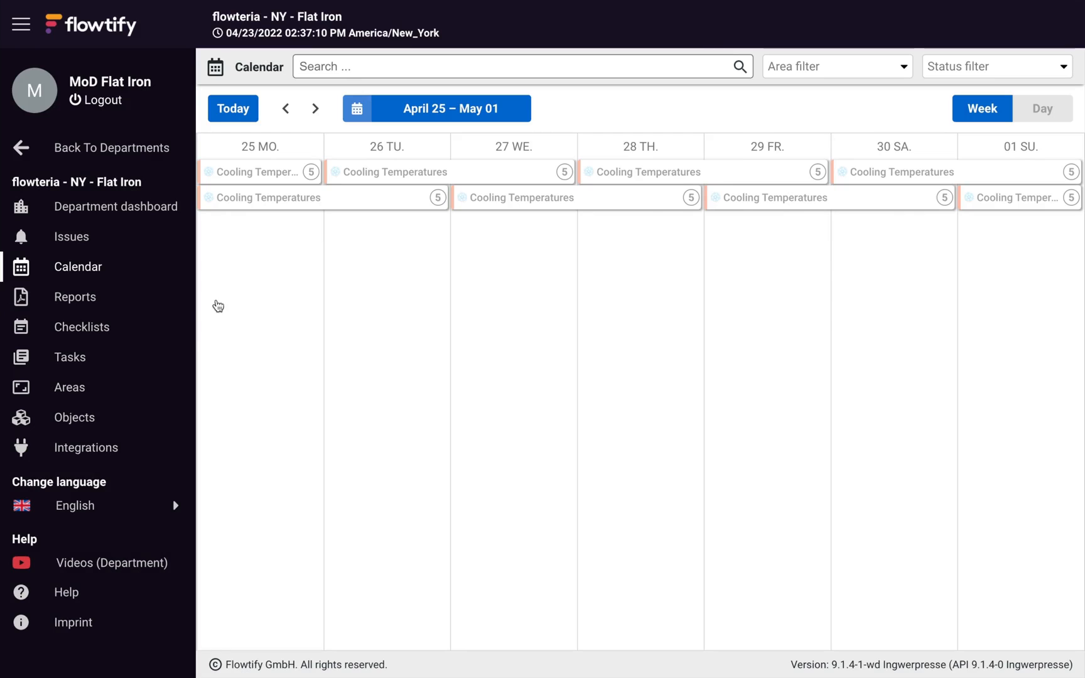
- Delete the Cooling Temperatures checklist from the checklists available in flowteria - NY - Flat Iron and confirm the deletion
left_click(99, 327)
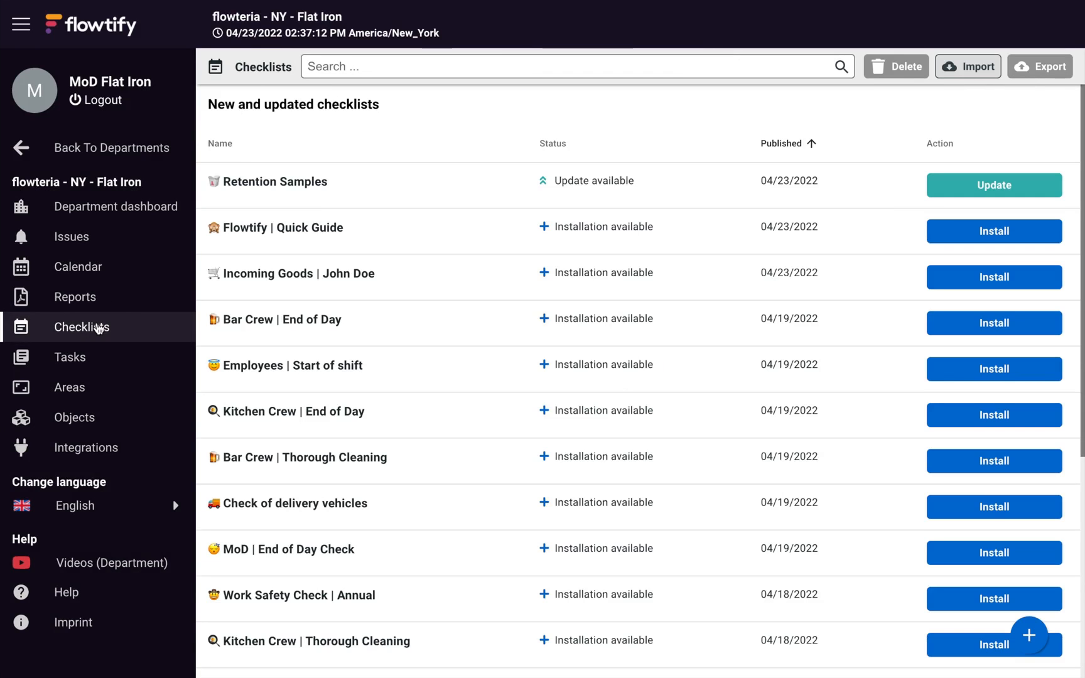
scroll(368, 455, "down", 5)
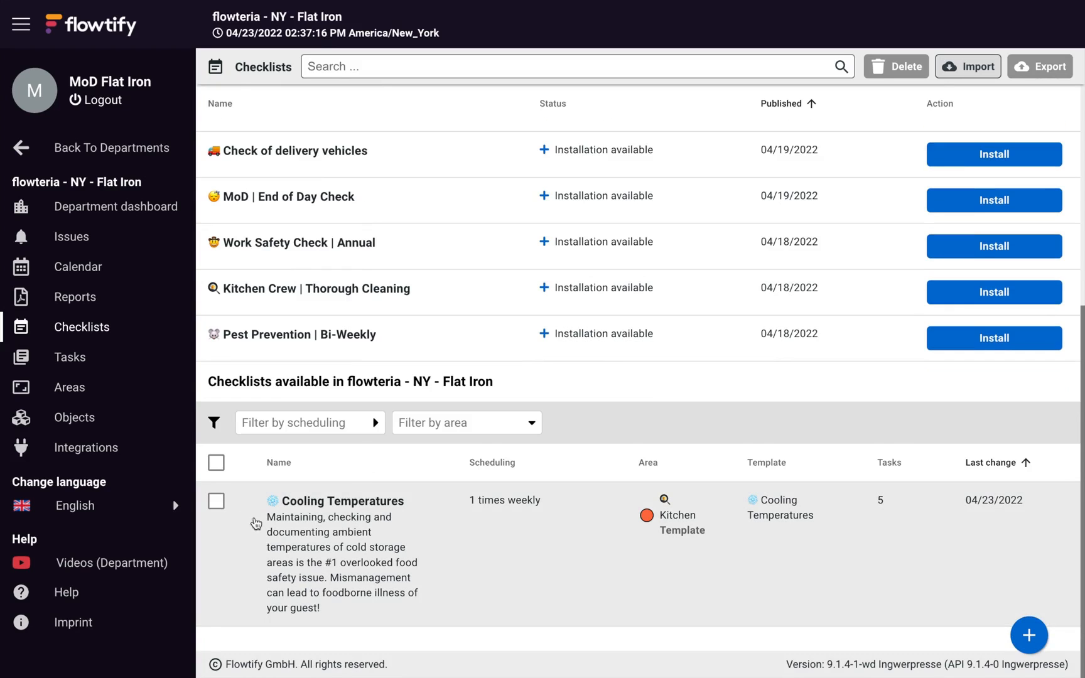
left_click(216, 502)
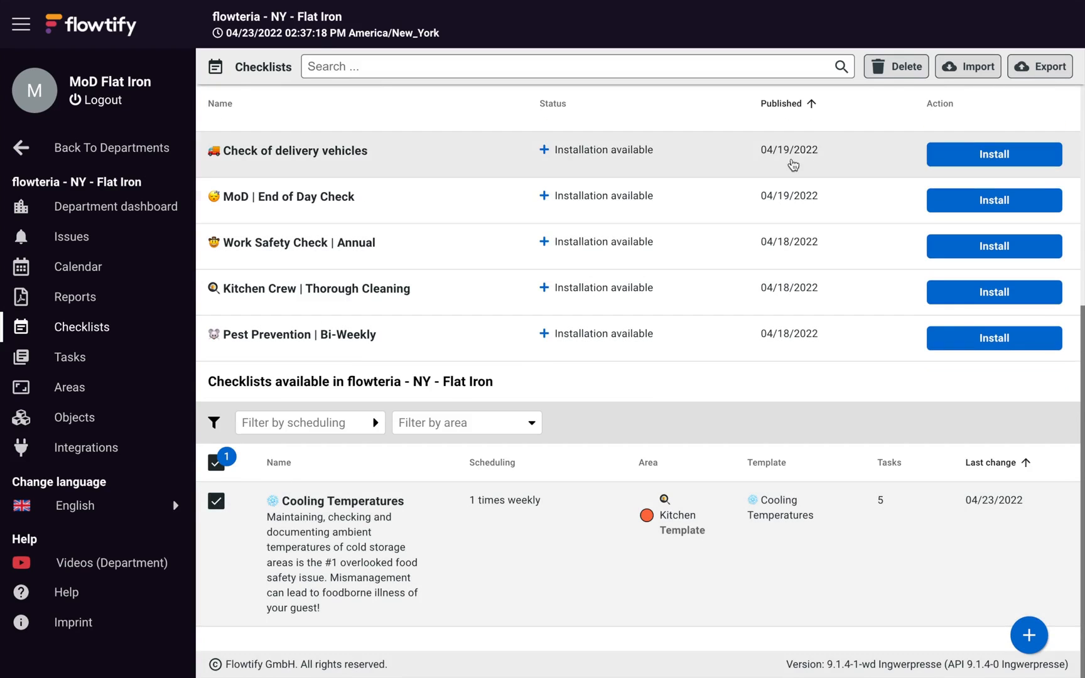
left_click(898, 68)
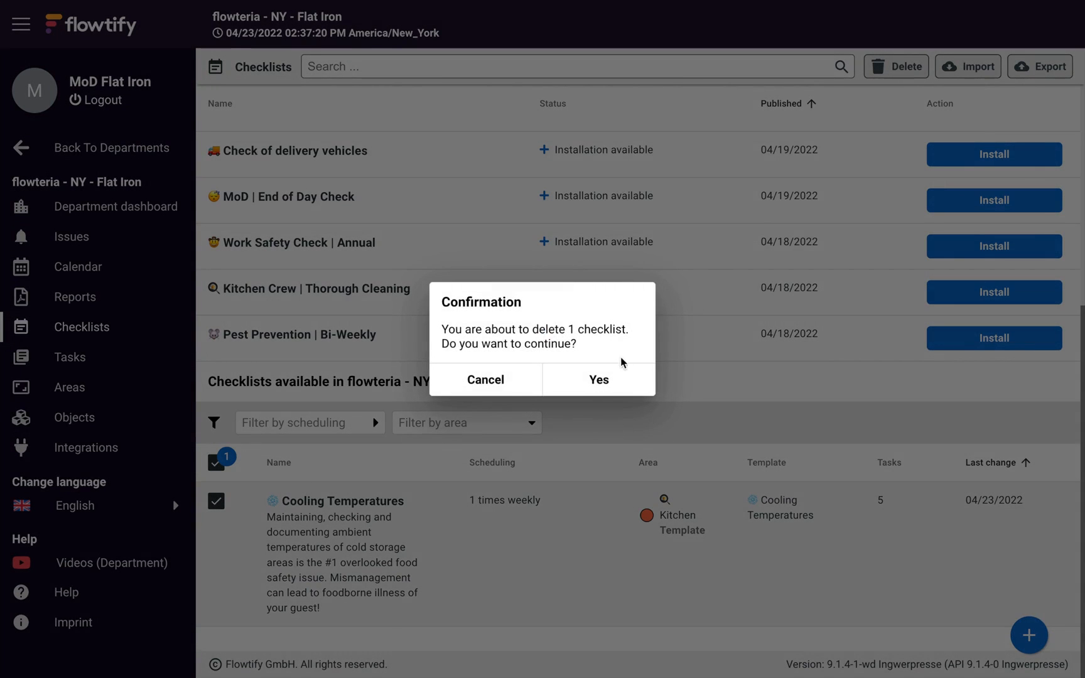
left_click(618, 377)
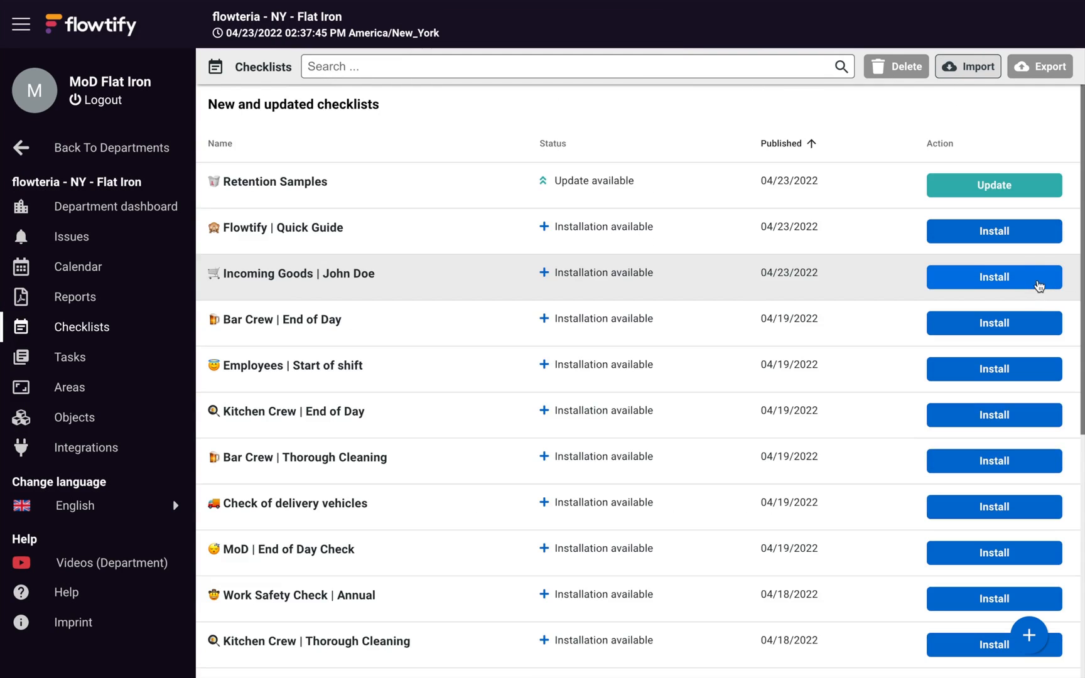
- Open the Incoming Goods checklist template for installation, skip its installation and confirm
left_click(1039, 286)
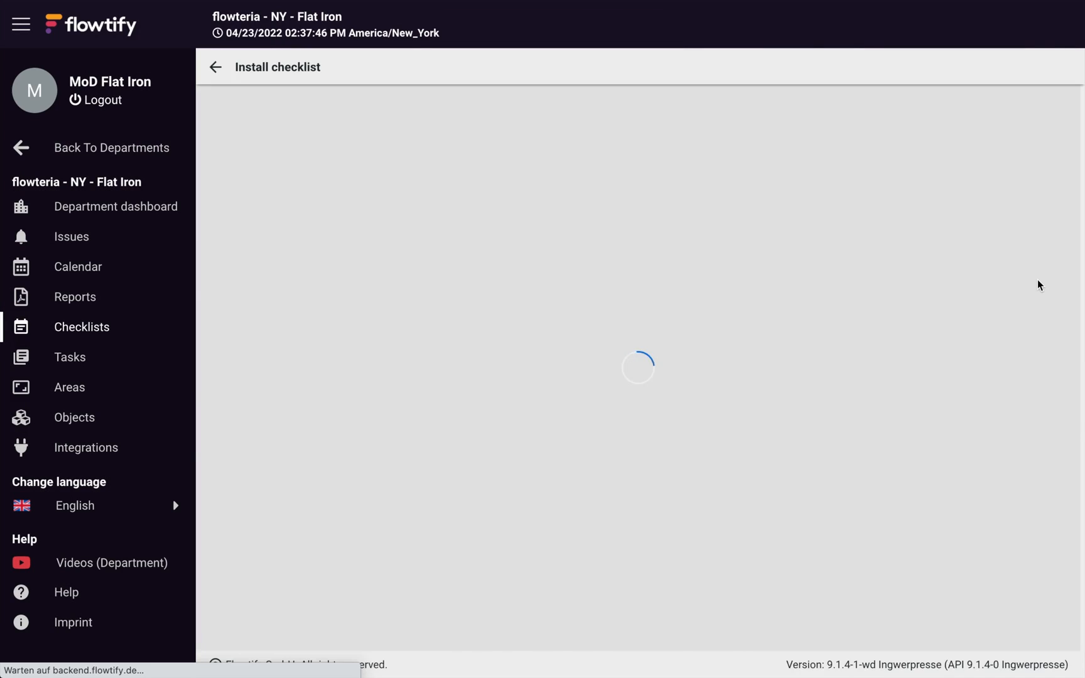
scroll(538, 583, "down", 6)
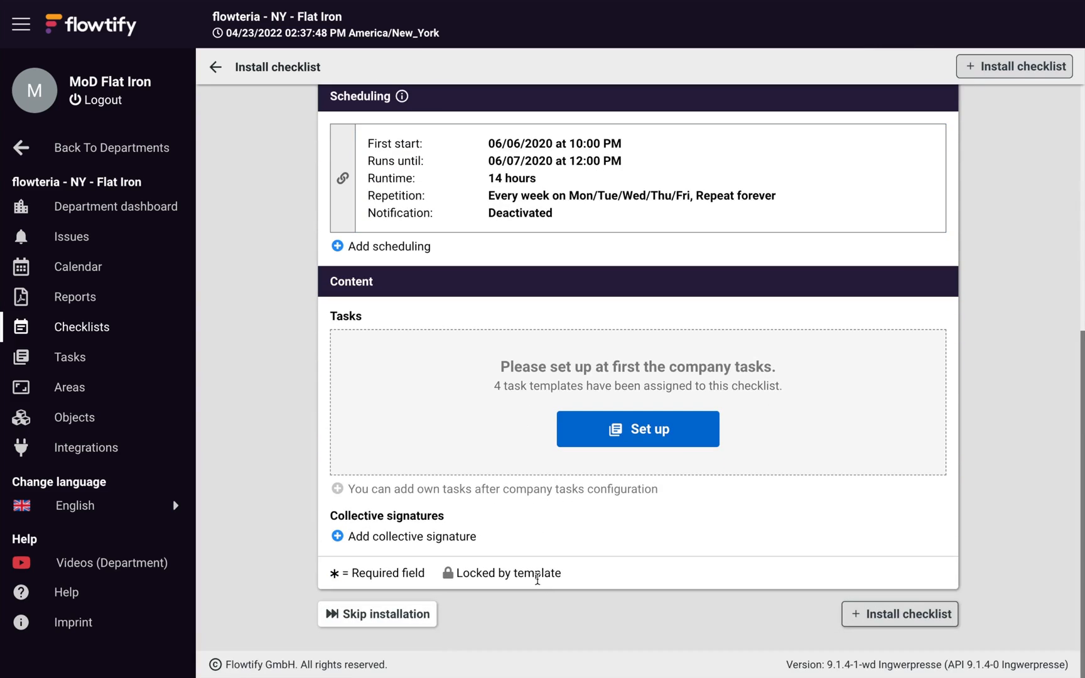
left_click(377, 614)
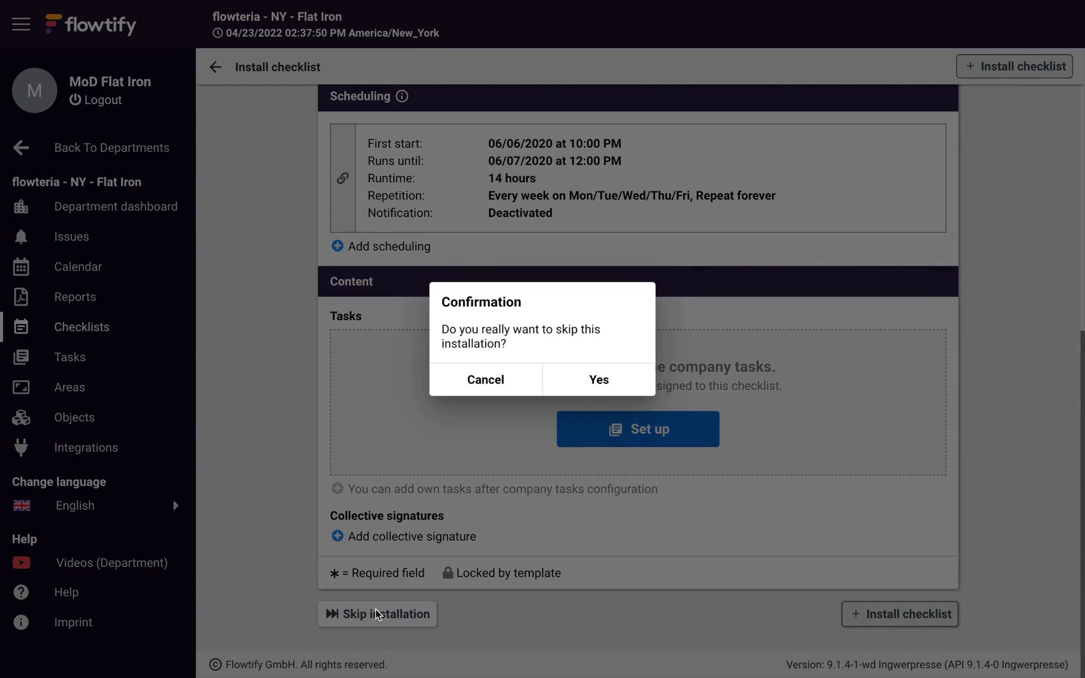
left_click(587, 382)
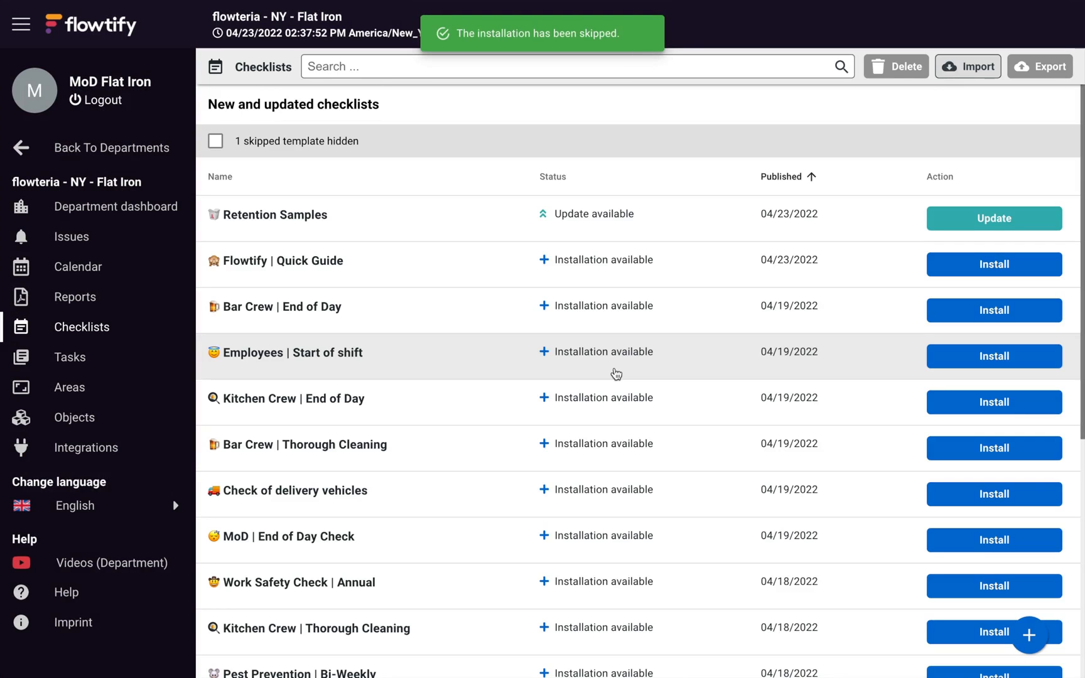
- Show the skipped template in the new and updated checklists and reopen the Incoming Goods installation at its company task setup
left_click(216, 143)
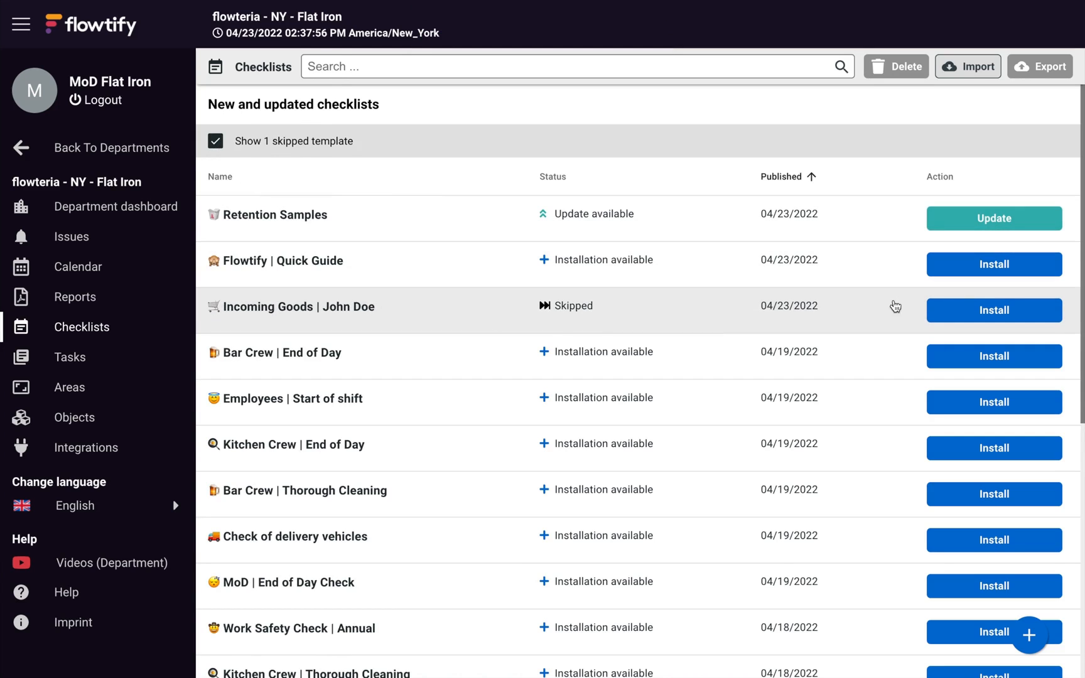
left_click(1003, 308)
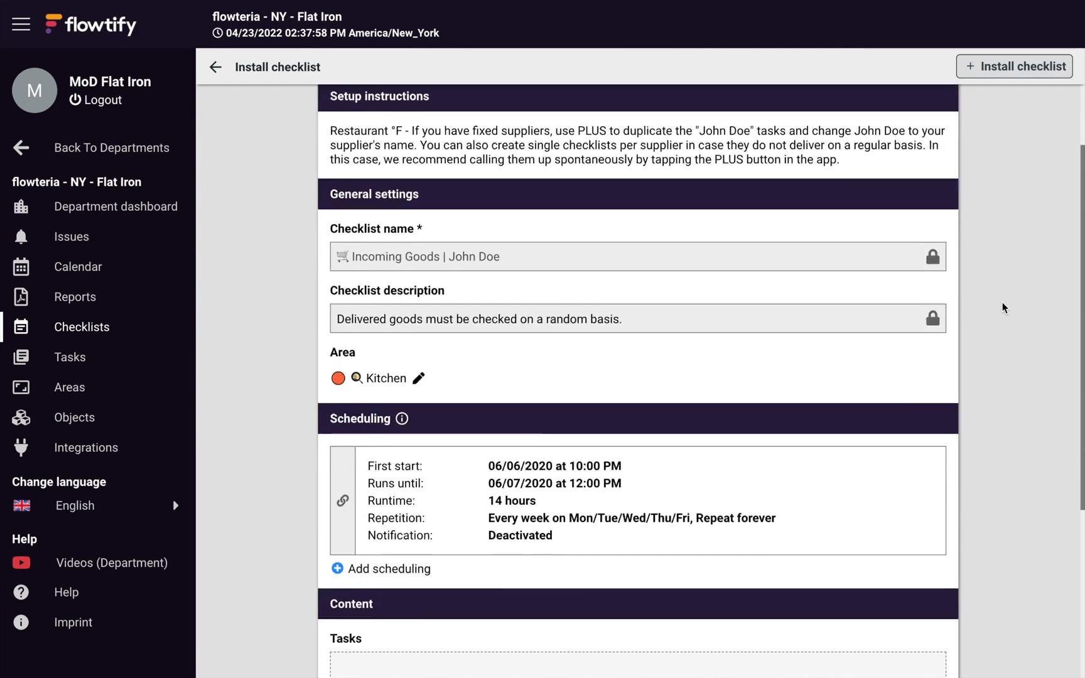
scroll(838, 419, "down", 4)
left_click(641, 528)
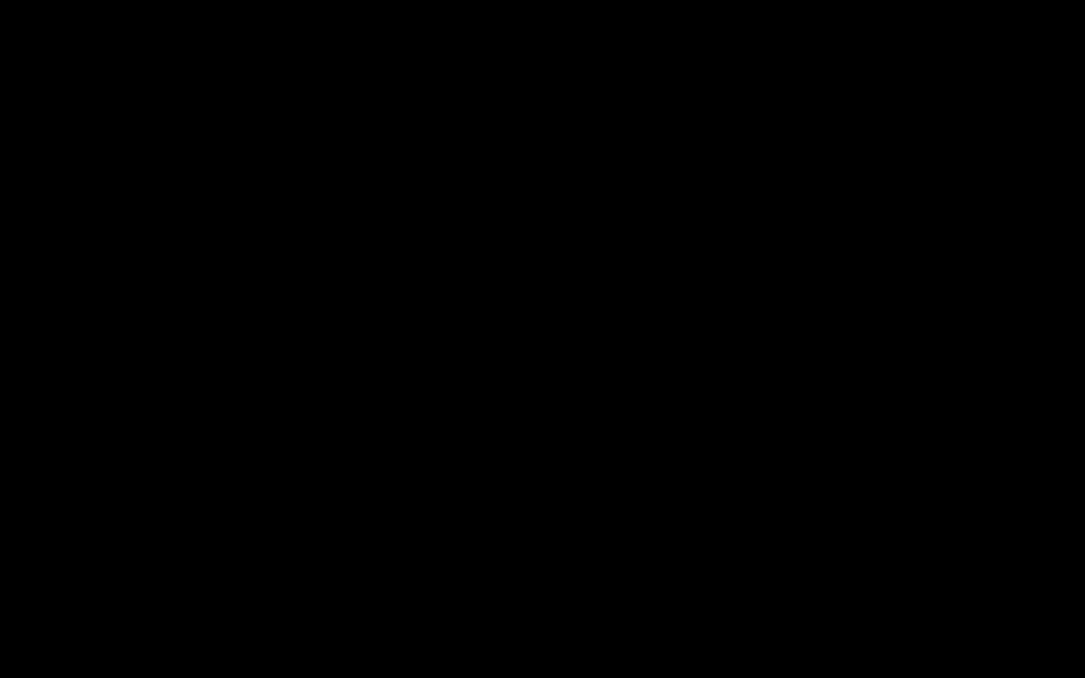